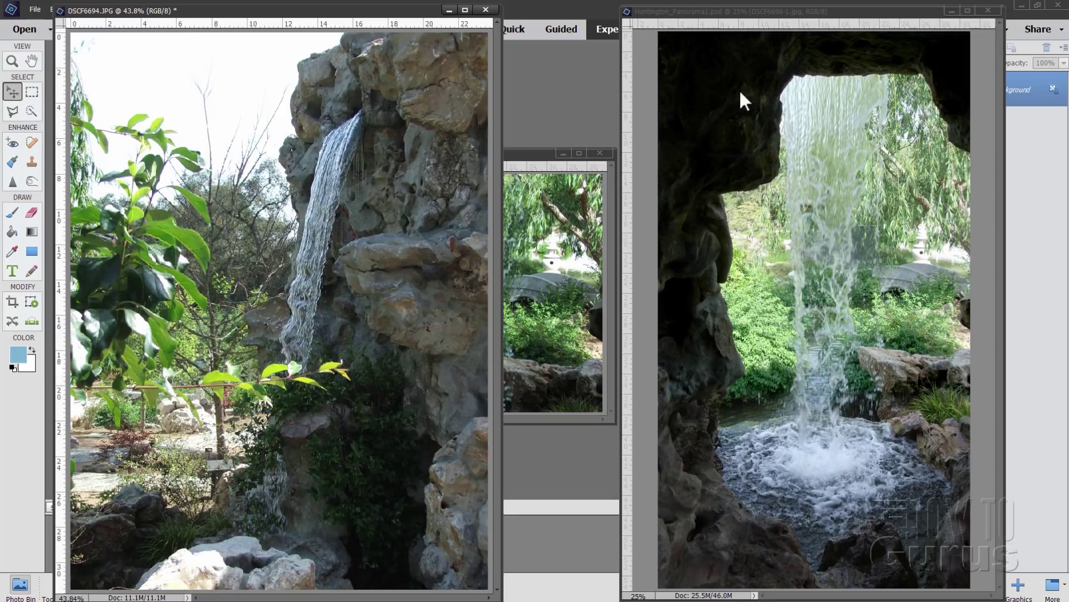
- Minimize DSCF6694 and bring DSCF6697, DSCF6696 and DSCF6695 to the front in turn
{"action": "left_click", "coordinate": [449, 10]}
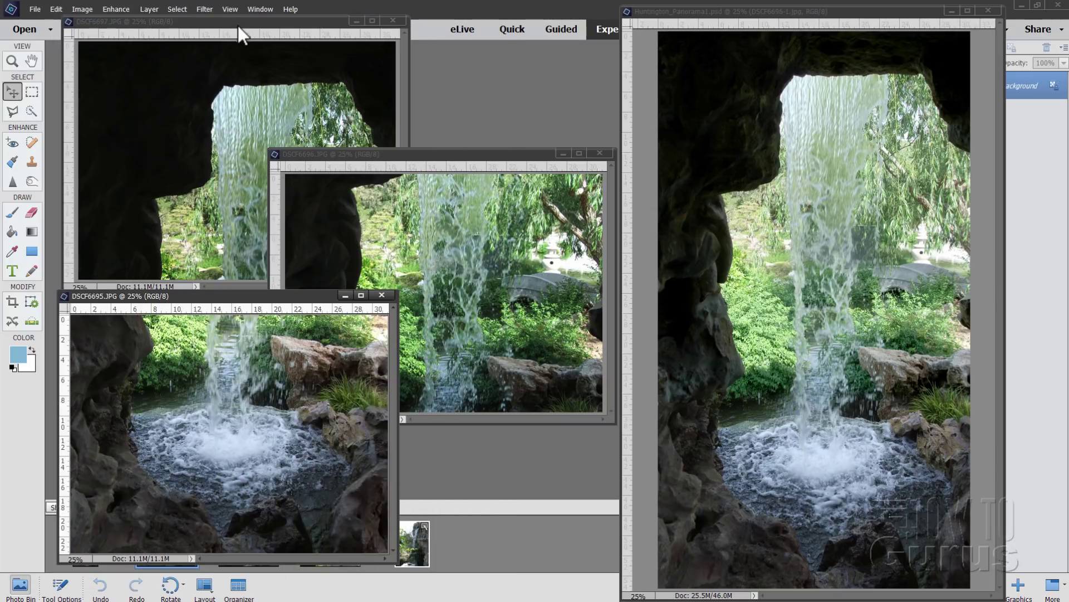
{"action": "left_click", "coordinate": [239, 26]}
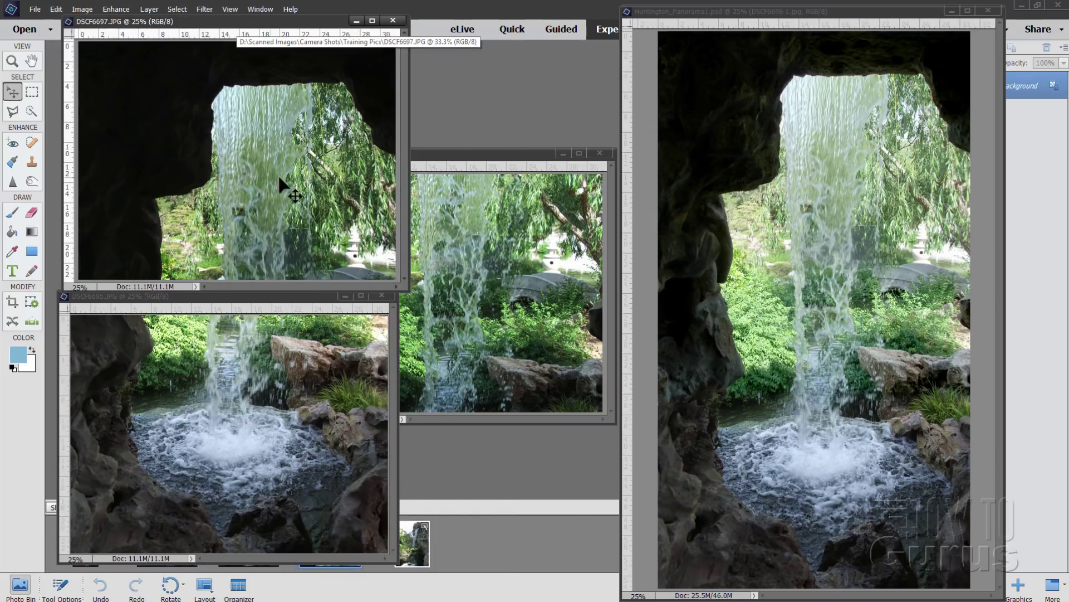
{"action": "left_click", "coordinate": [481, 157]}
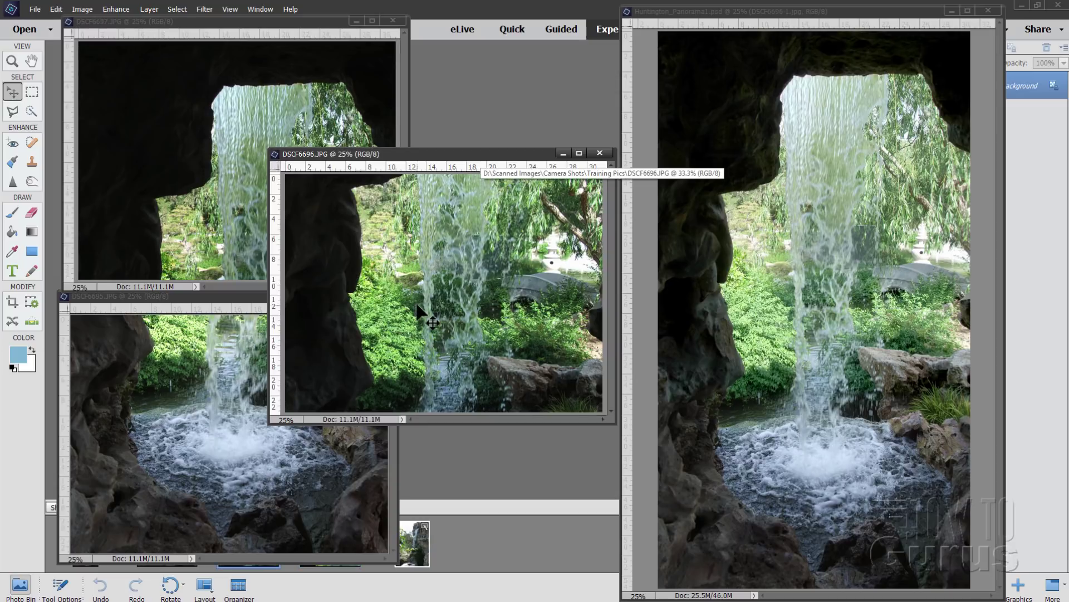
{"action": "left_click", "coordinate": [236, 299]}
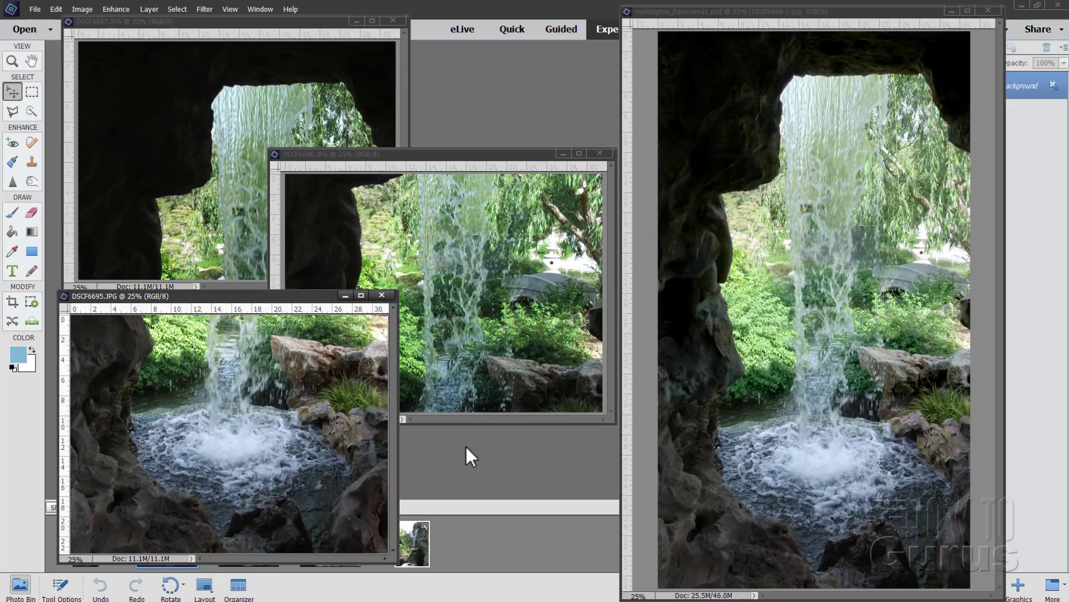
- Close the panorama PSD and DSCF6694 without saving, then spread the DSCF6696 and DSCF6695 windows apart
{"action": "left_click", "coordinate": [988, 10]}
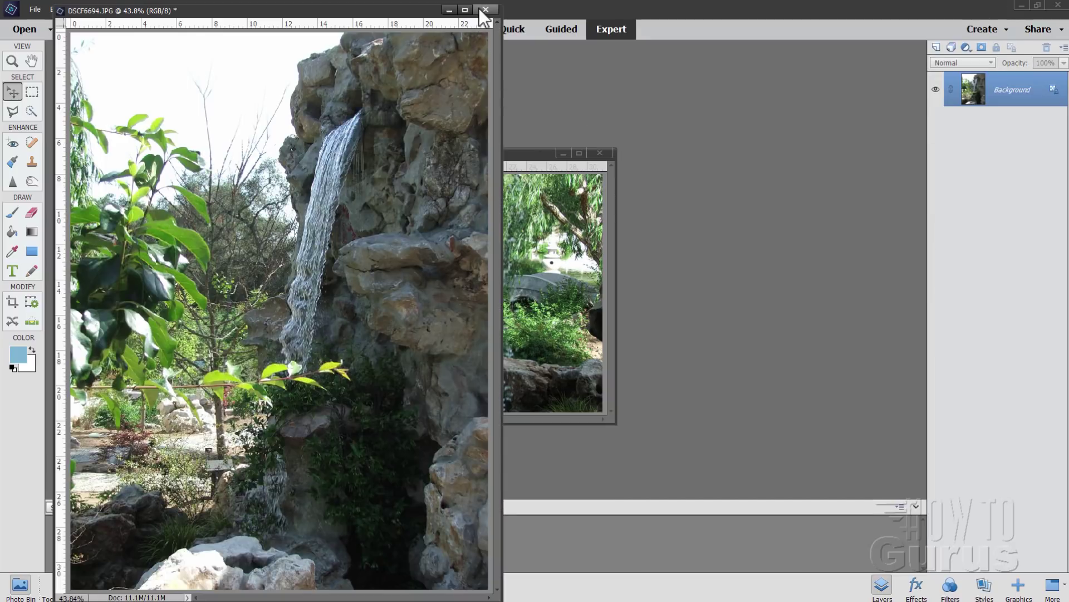
{"action": "key", "text": "ctrl+w"}
{"action": "left_click", "coordinate": [537, 232]}
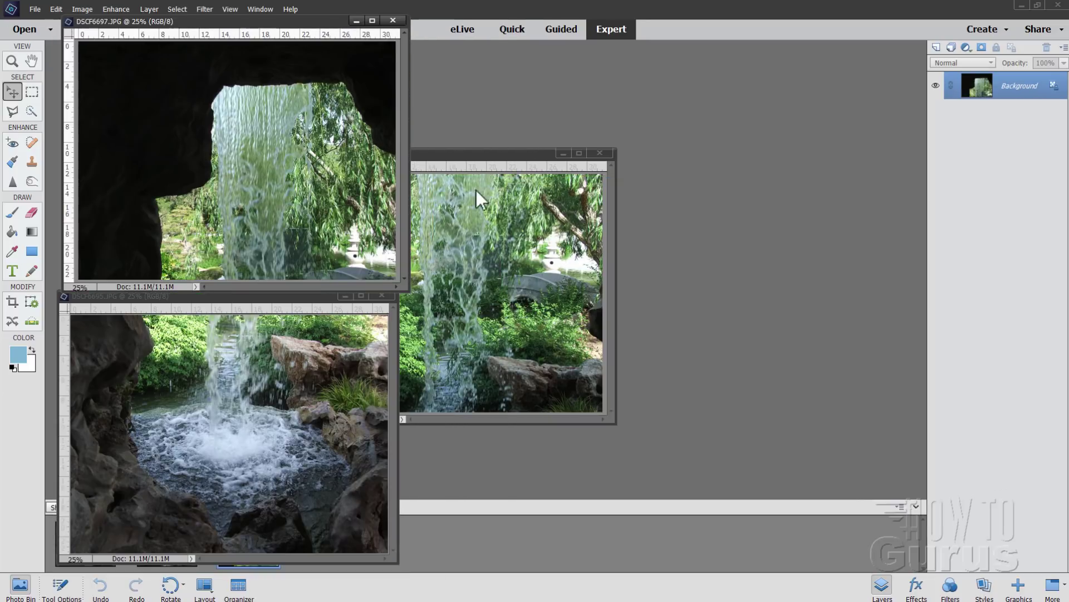
{"action": "left_click_drag", "start_coordinate": [460, 157], "coordinate": [651, 146]}
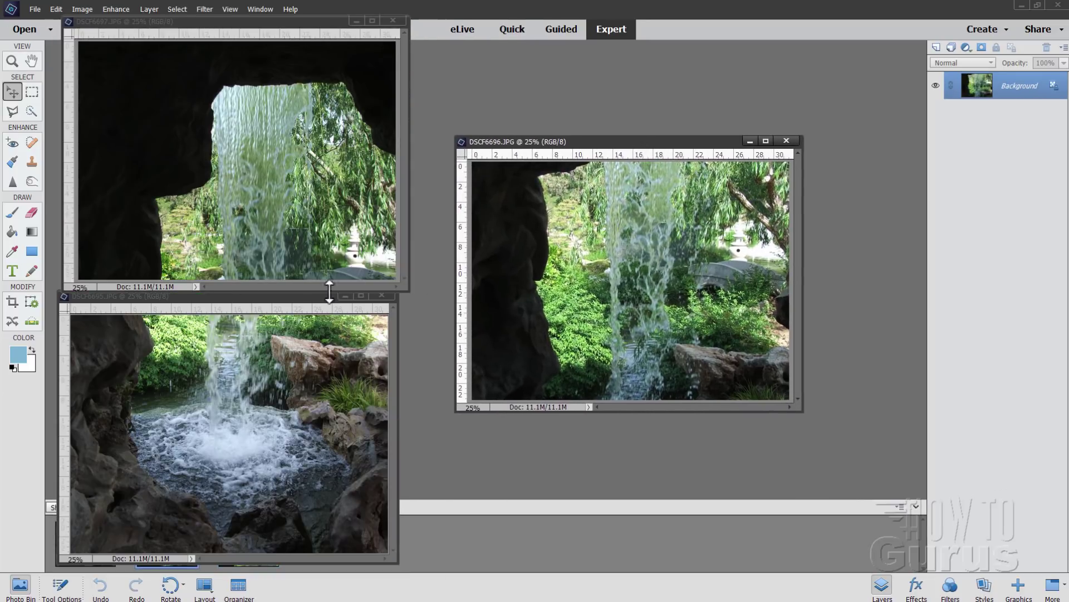
{"action": "left_click_drag", "start_coordinate": [328, 296], "coordinate": [367, 311]}
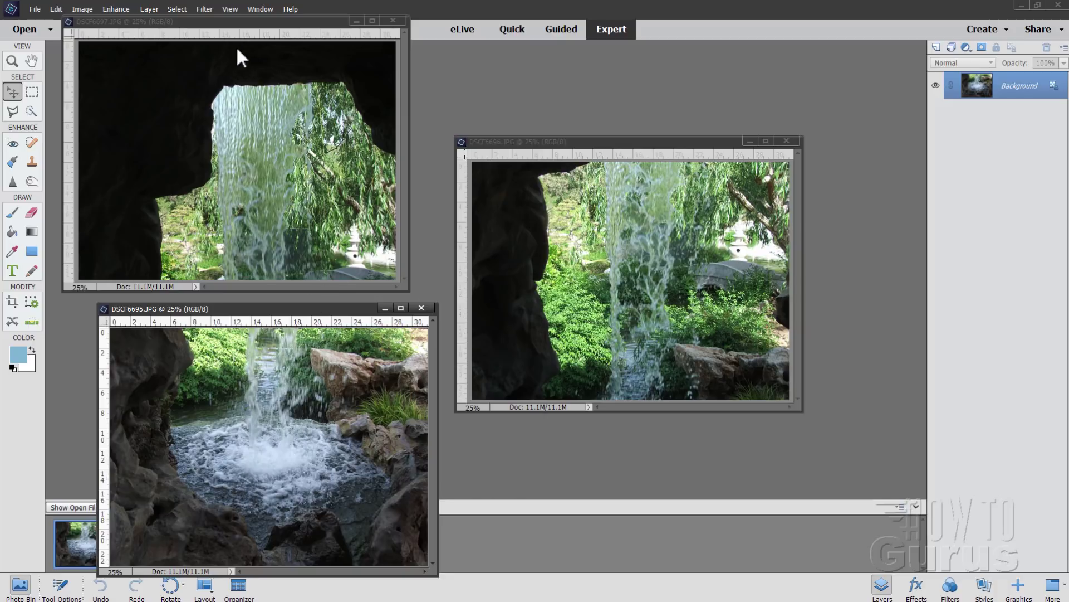
- Rotate DSCF6697, DSCF6696 and DSCF6695 each 90° left with Rotate Left
{"action": "left_click", "coordinate": [215, 25]}
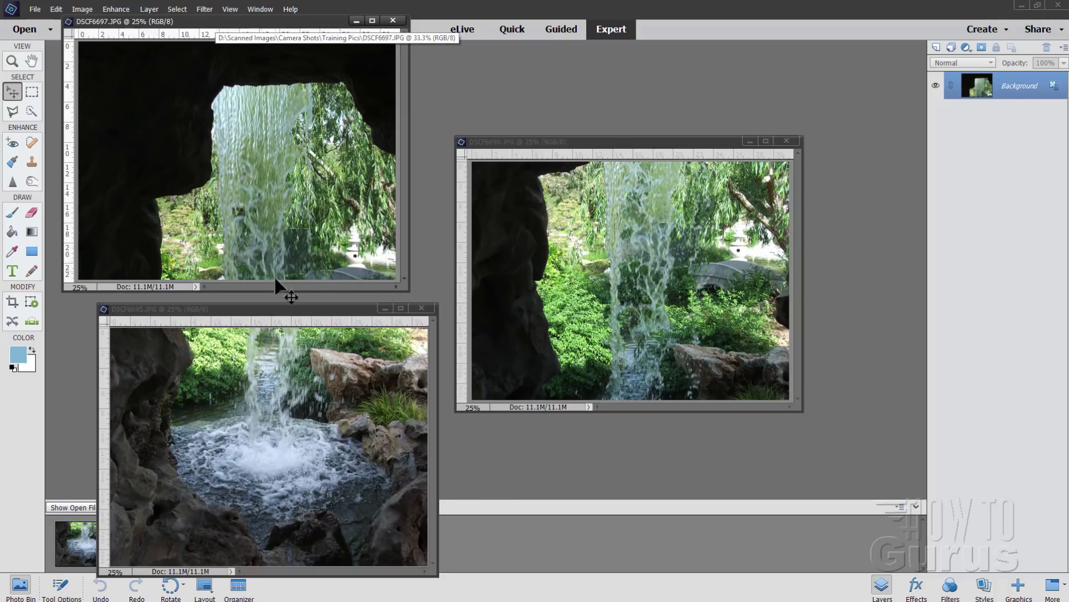
{"action": "left_click_drag", "start_coordinate": [281, 308], "coordinate": [279, 277]}
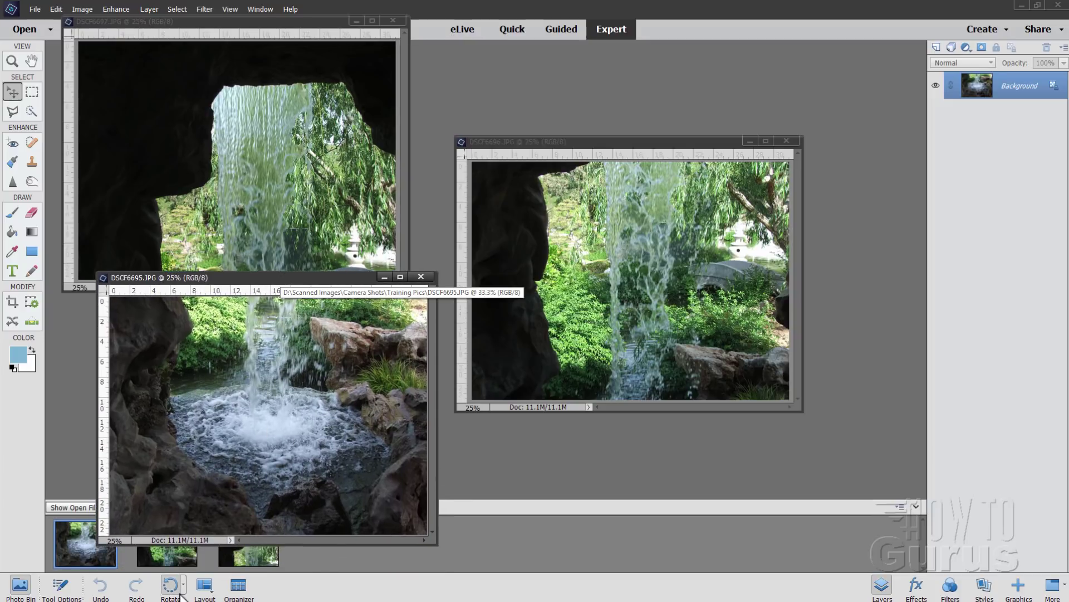
{"action": "left_click", "coordinate": [252, 62]}
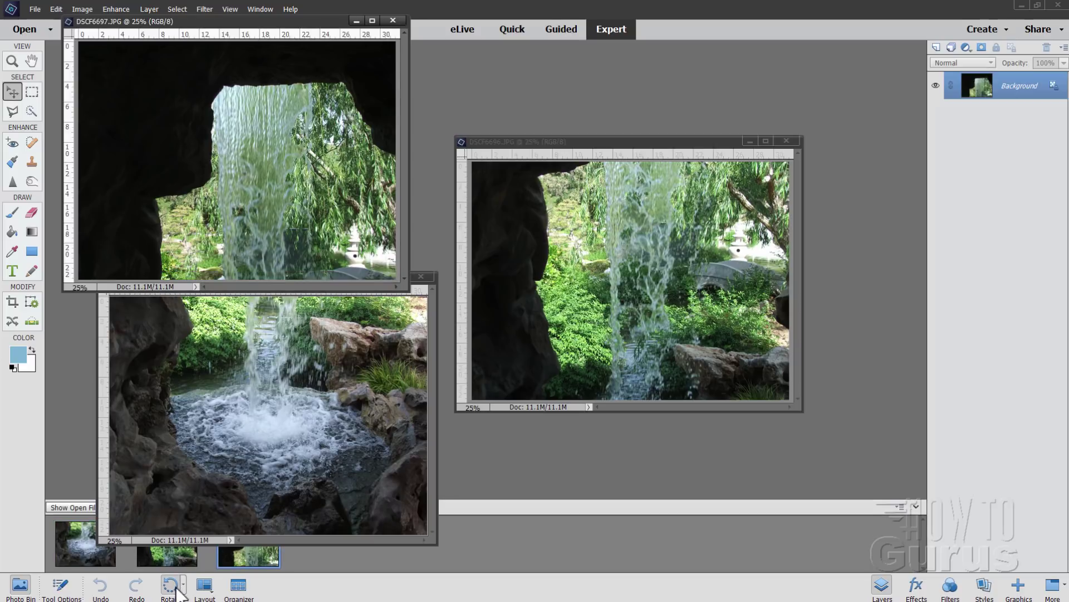
{"action": "left_click", "coordinate": [182, 582]}
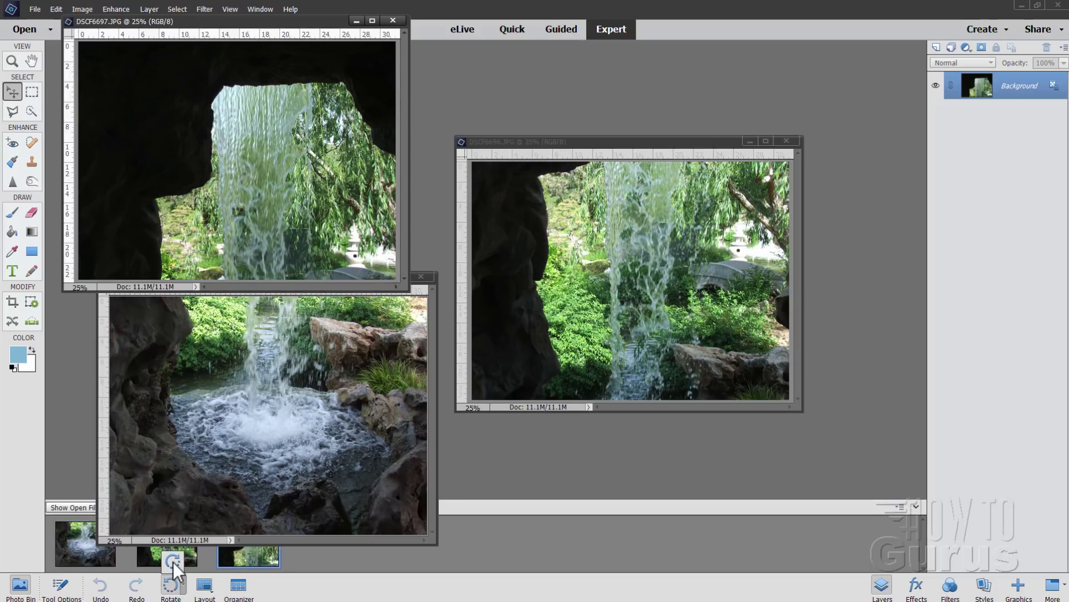
{"action": "left_click", "coordinate": [172, 561]}
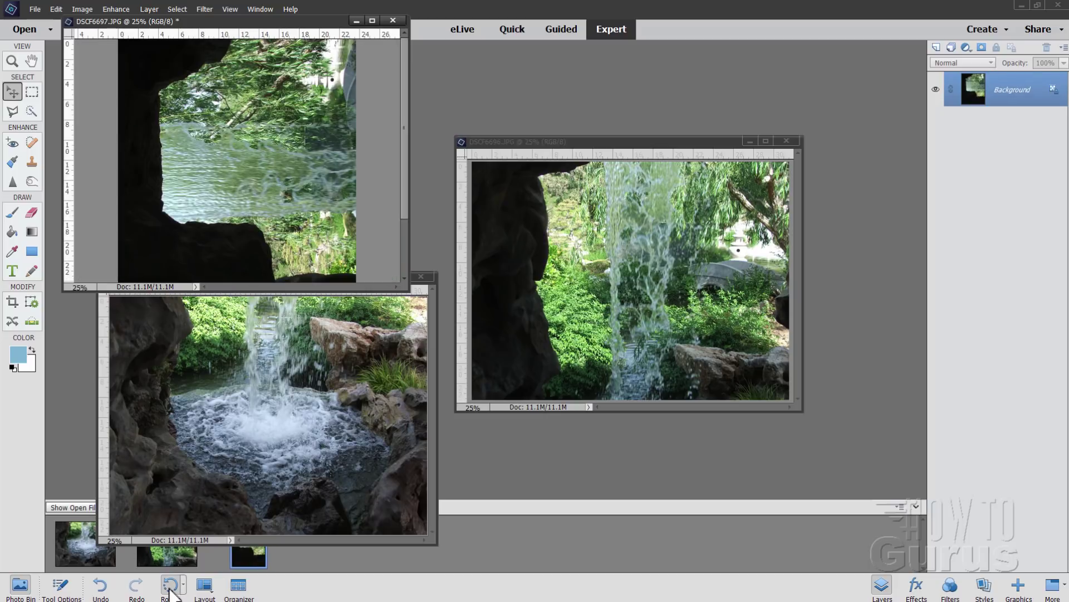
{"action": "left_click", "coordinate": [612, 143]}
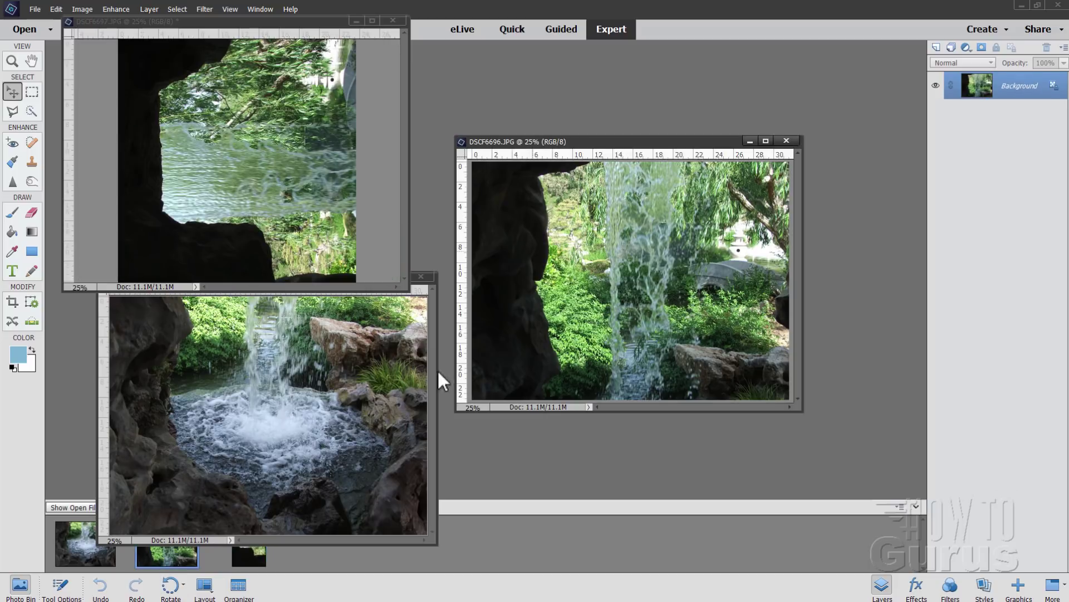
{"action": "left_click", "coordinate": [170, 584]}
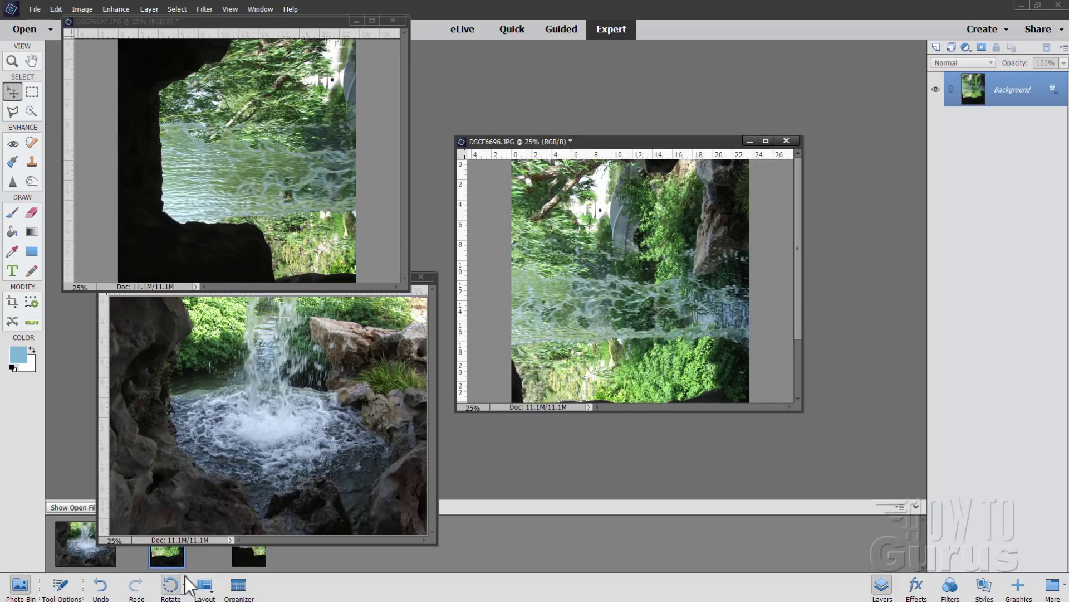
{"action": "left_click", "coordinate": [326, 332]}
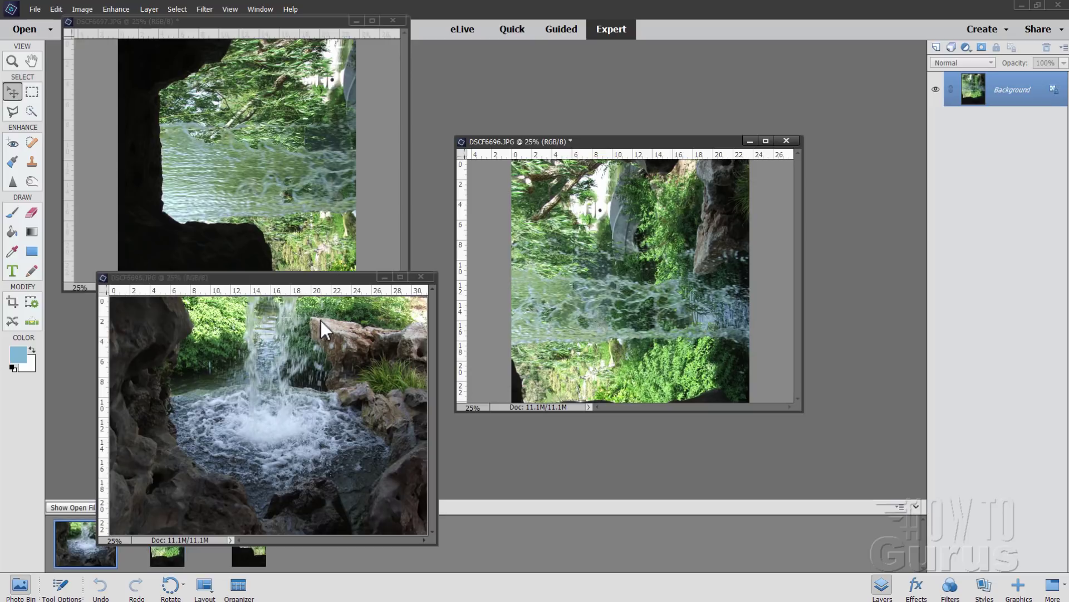
{"action": "left_click", "coordinate": [171, 584]}
{"action": "left_click_drag", "start_coordinate": [334, 281], "coordinate": [373, 288]}
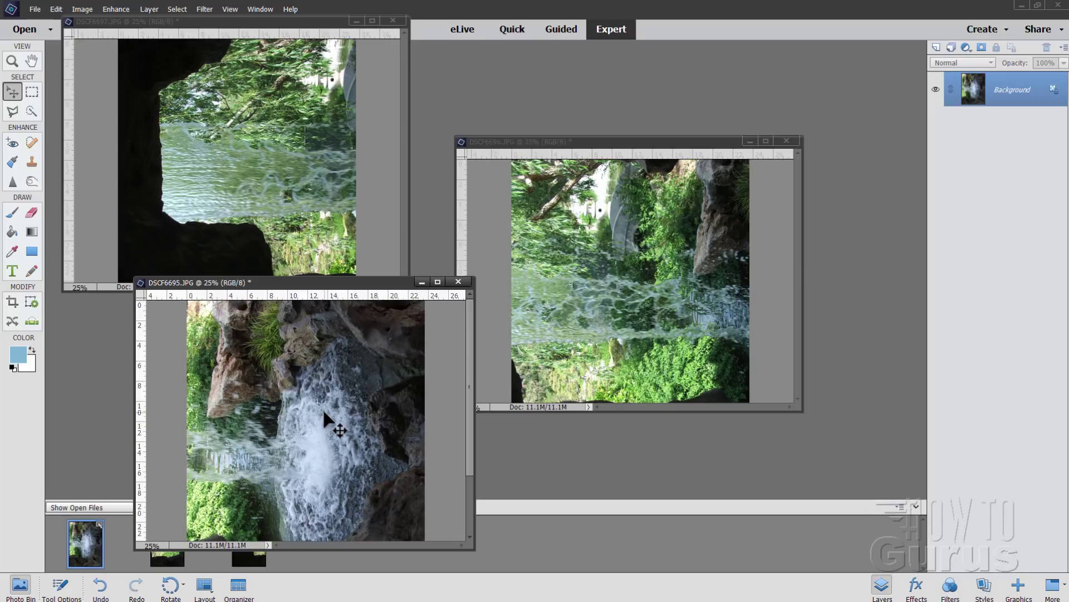
- Save DSCF6697 as DSCF6697-2.jpg with JPEG quality 12 (Maximum)
{"action": "left_click", "coordinate": [34, 10]}
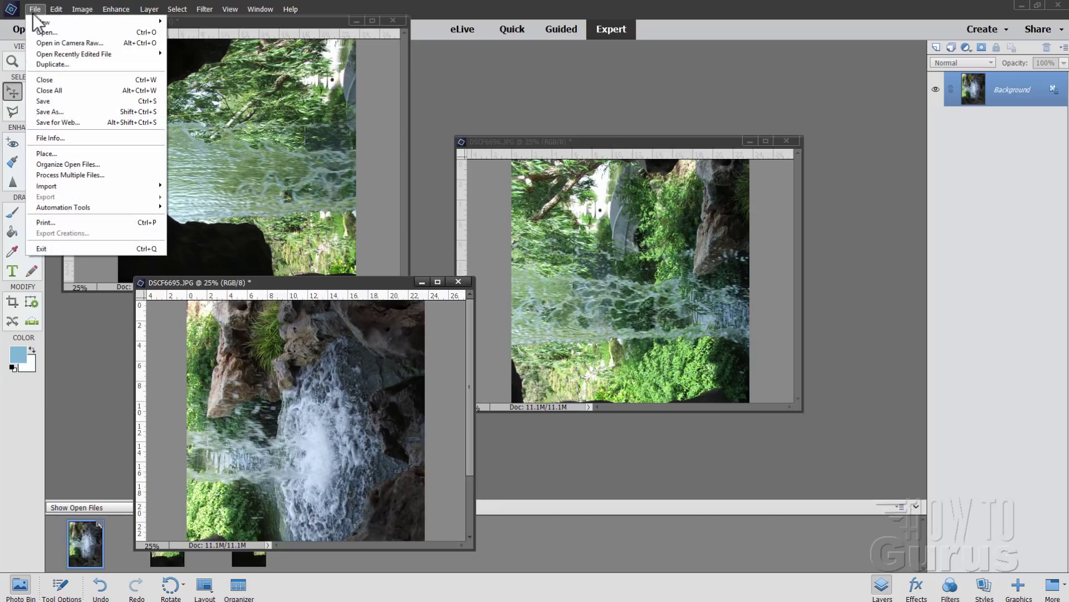
{"action": "left_click", "coordinate": [65, 109]}
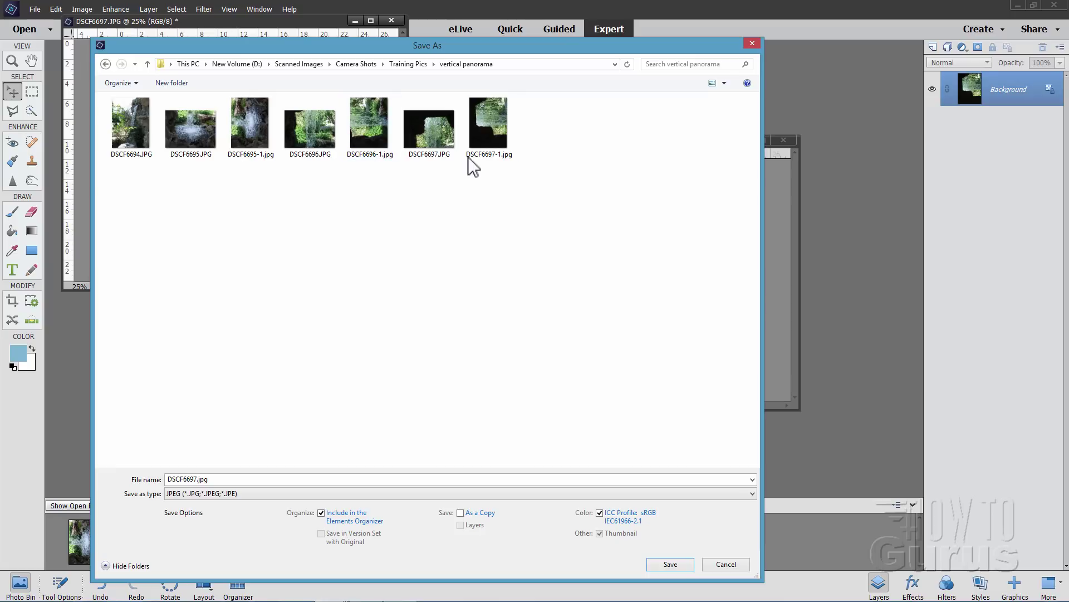
{"action": "double_click", "coordinate": [263, 479]}
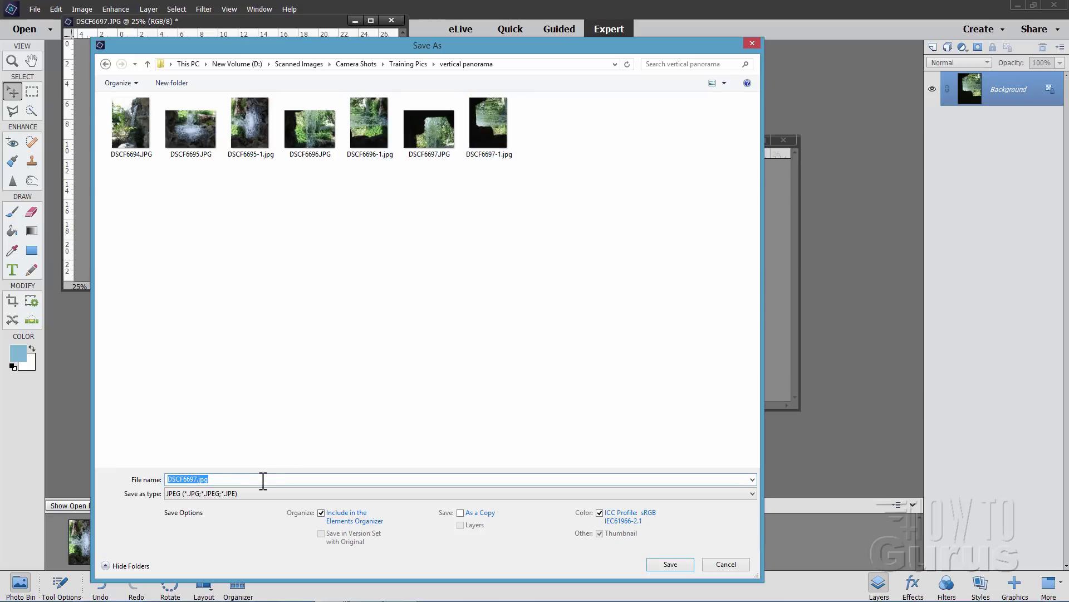
{"action": "left_click", "coordinate": [263, 479]}
{"action": "key", "text": "Left"}
{"action": "key", "text": "Left"}
{"action": "key", "text": "Left"}
{"action": "key", "text": "Left"}
{"action": "type", "text": "-2"}
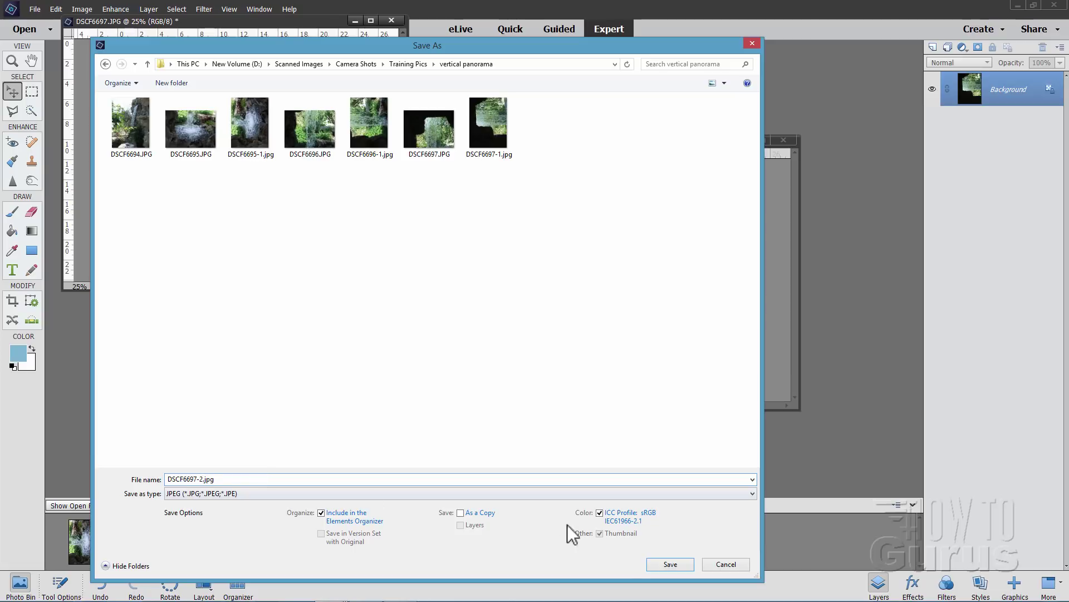
{"action": "left_click", "coordinate": [660, 564]}
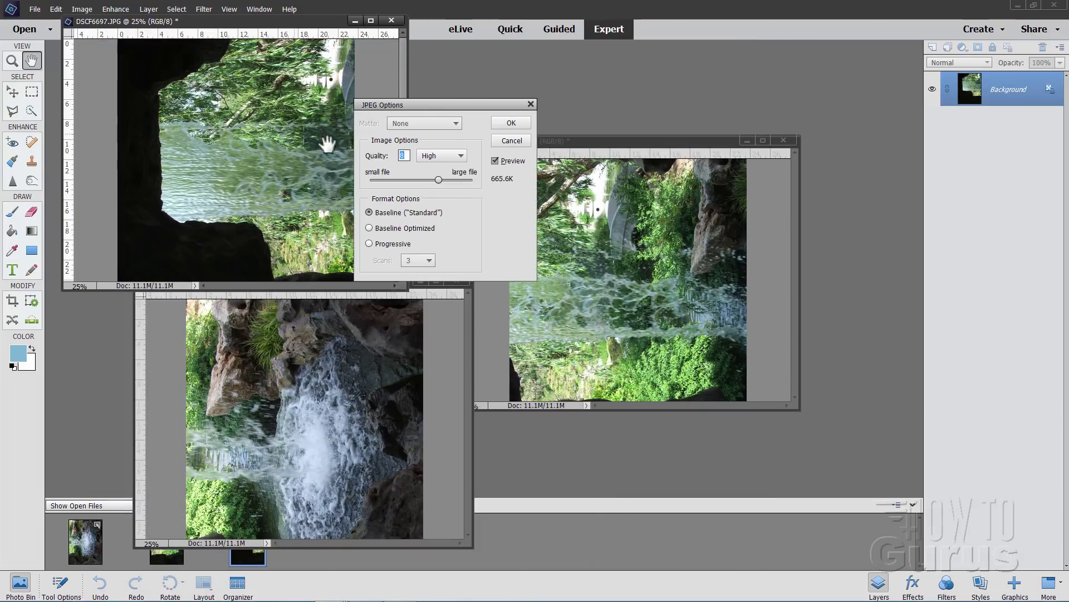
{"action": "left_click_drag", "start_coordinate": [438, 178], "coordinate": [473, 180]}
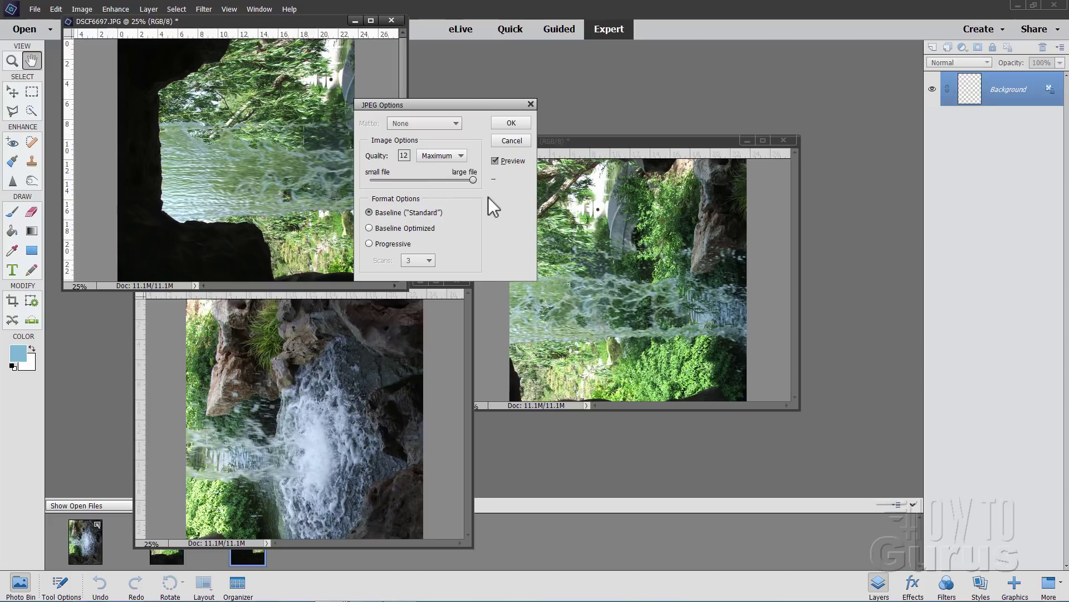
{"action": "left_click", "coordinate": [511, 122]}
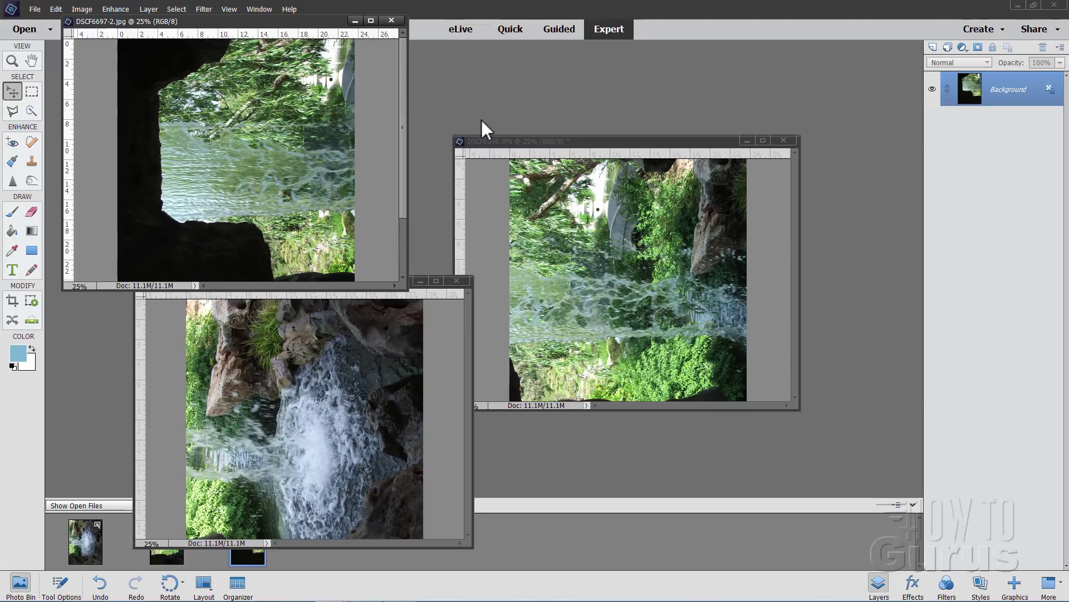
- Save DSCF6696 as DSCF6696-2.jpg in the vertical panorama folder at JPEG quality 12
{"action": "left_click", "coordinate": [552, 163]}
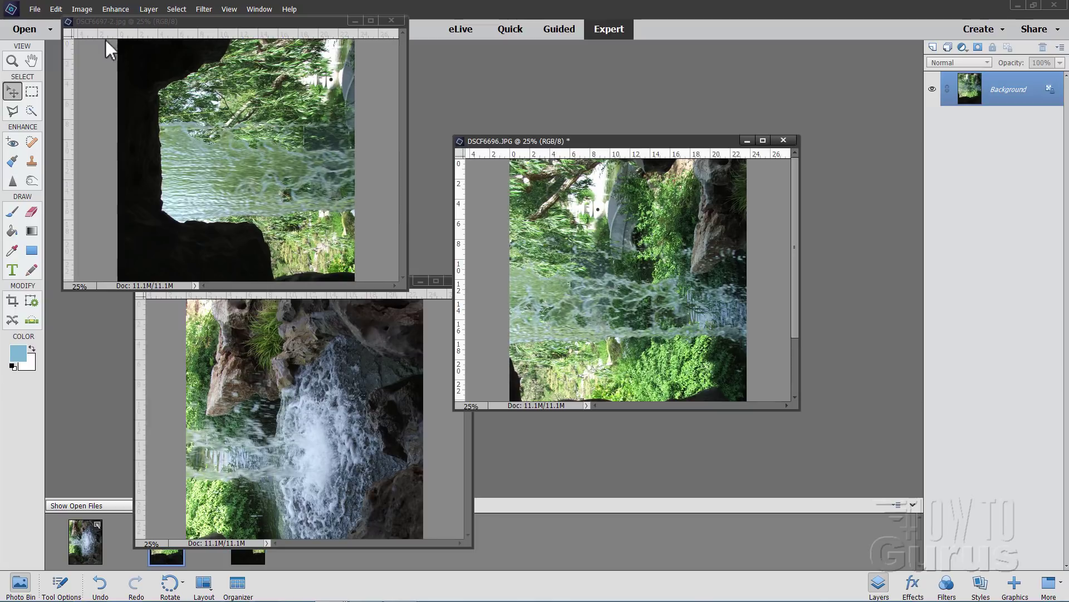
{"action": "left_click", "coordinate": [33, 9]}
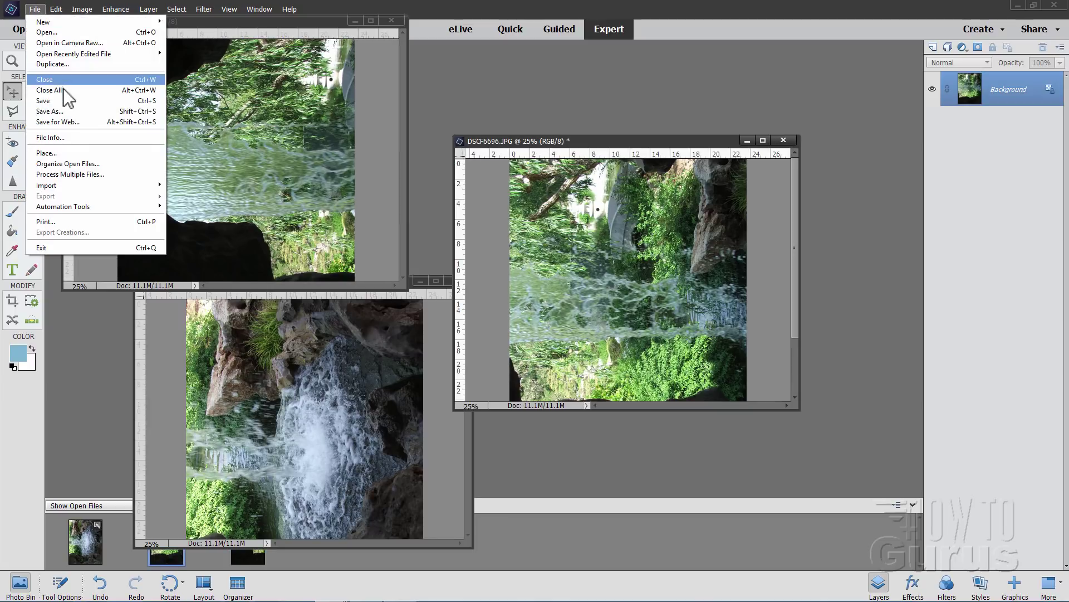
{"action": "left_click", "coordinate": [63, 109]}
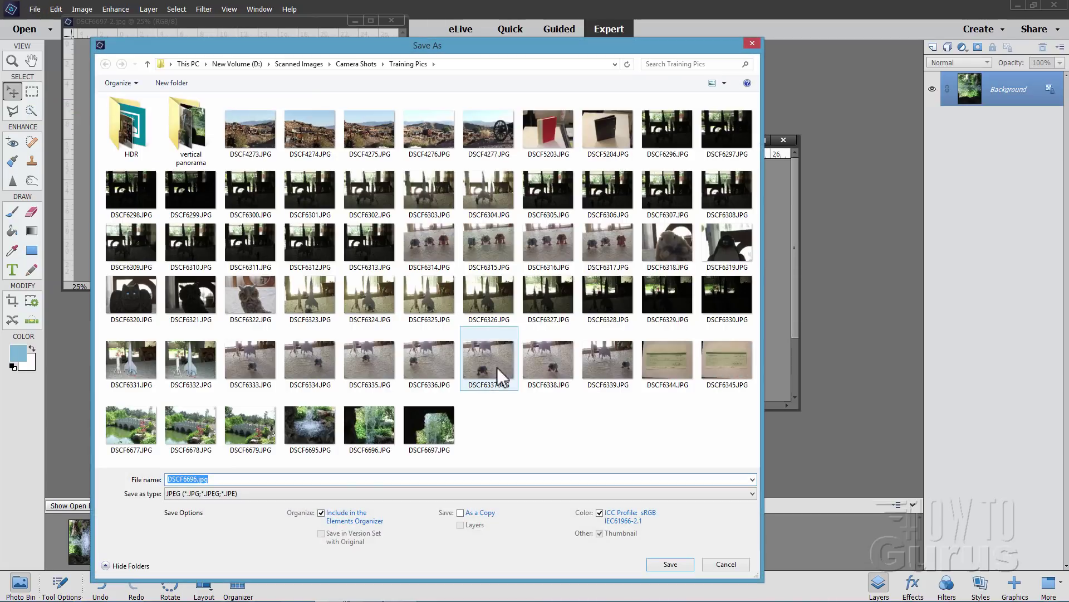
{"action": "double_click", "coordinate": [188, 131]}
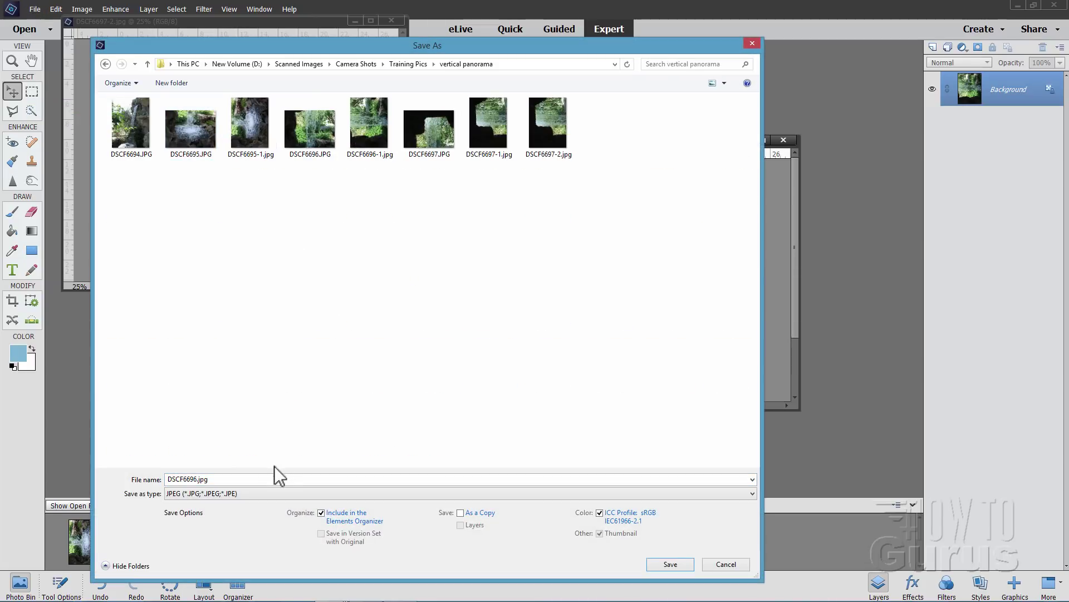
{"action": "left_click", "coordinate": [252, 479]}
{"action": "key", "text": "Left"}
{"action": "key", "text": "Left"}
{"action": "key", "text": "Left"}
{"action": "key", "text": "Left"}
{"action": "type", "text": "-2"}
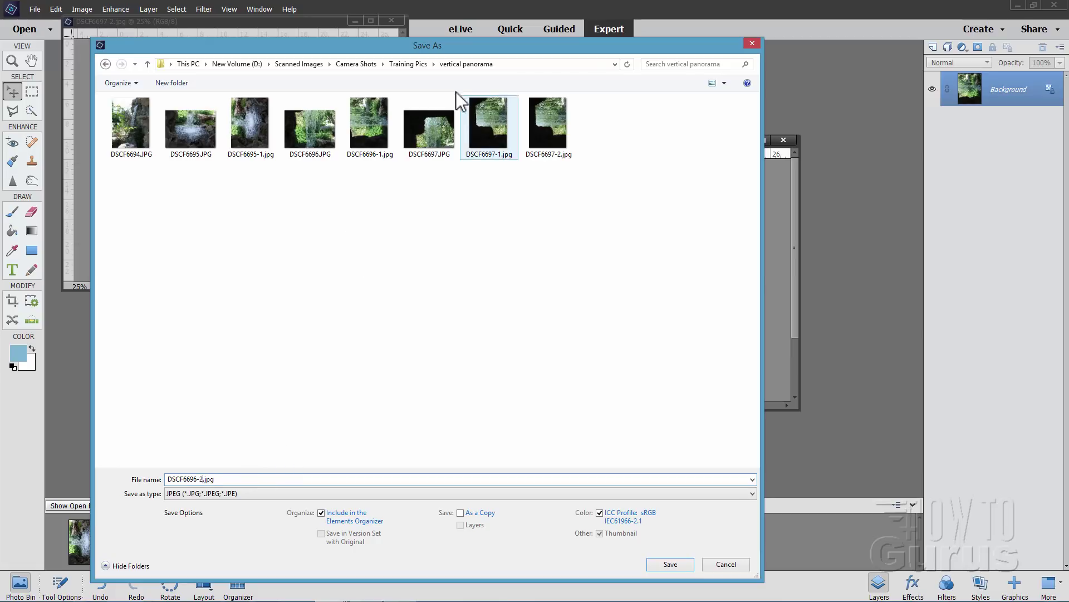
{"action": "left_click", "coordinate": [663, 564]}
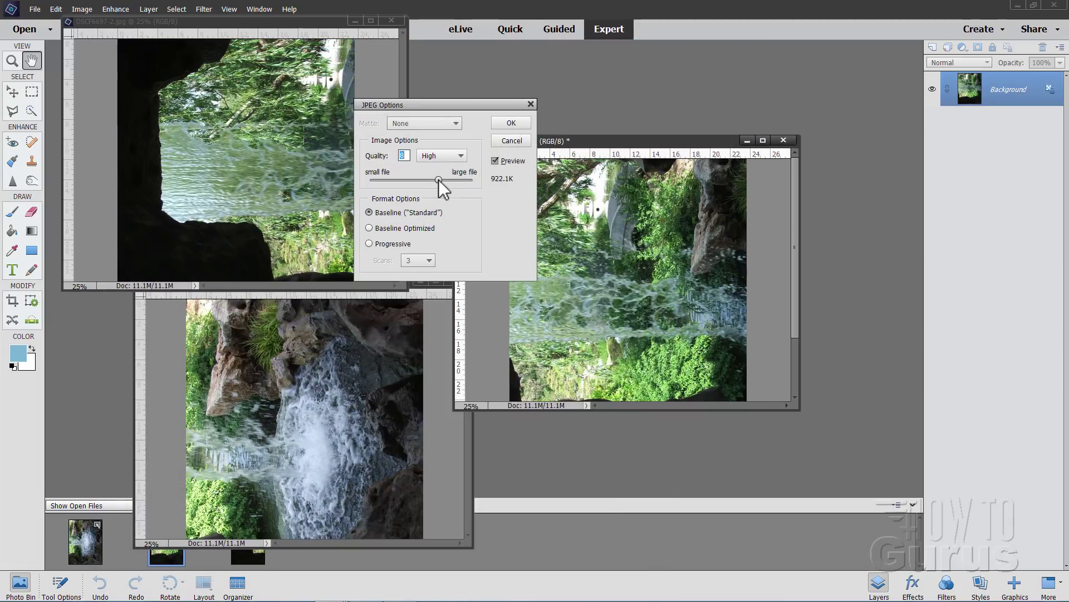
{"action": "left_click_drag", "start_coordinate": [439, 179], "coordinate": [498, 182]}
{"action": "left_click", "coordinate": [517, 125]}
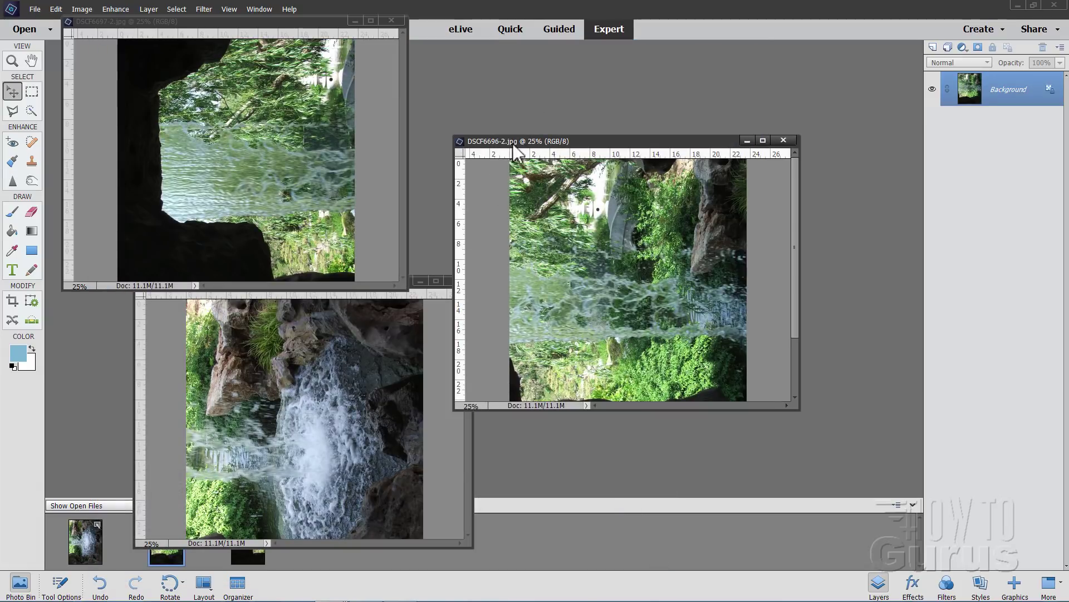
- Save DSCF6695 as DSCF6695-2.jpg with Maximum JPEG quality
{"action": "left_click", "coordinate": [363, 299]}
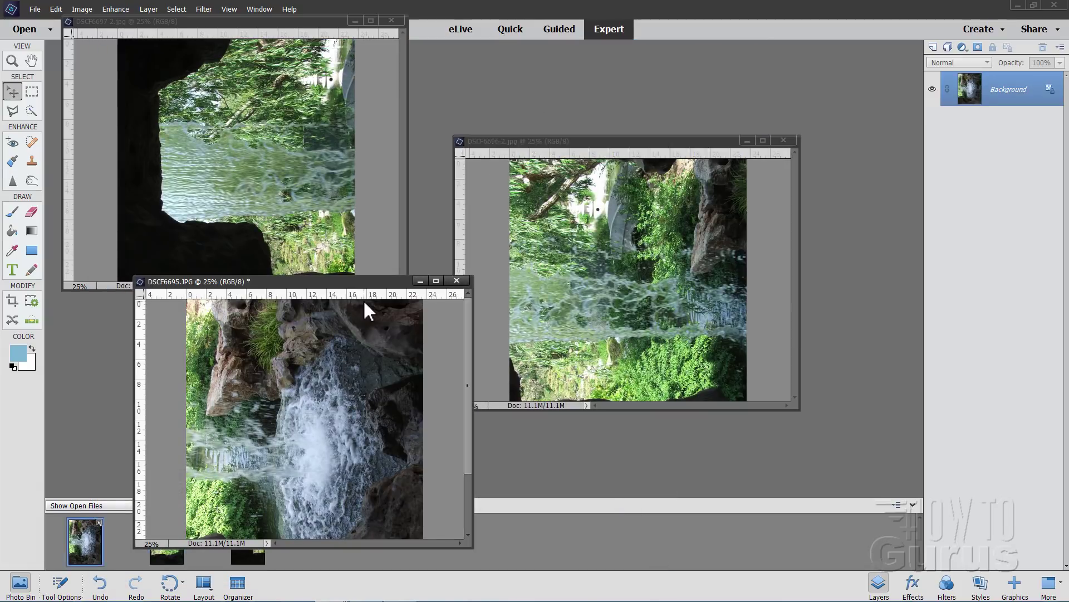
{"action": "left_click", "coordinate": [35, 9]}
{"action": "left_click", "coordinate": [65, 110]}
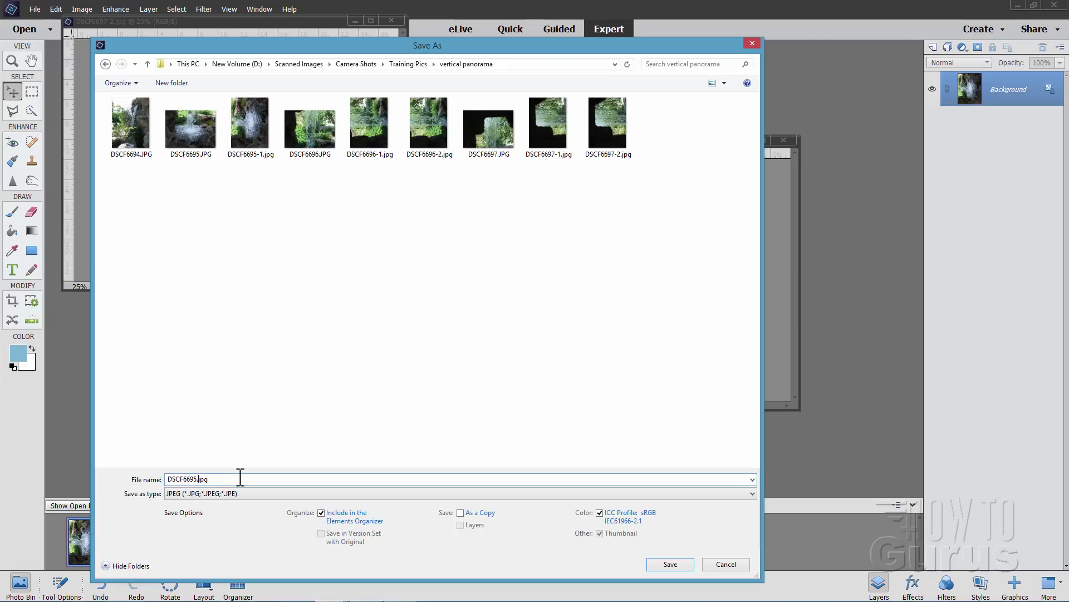
{"action": "type", "text": "-2"}
{"action": "left_click", "coordinate": [668, 560]}
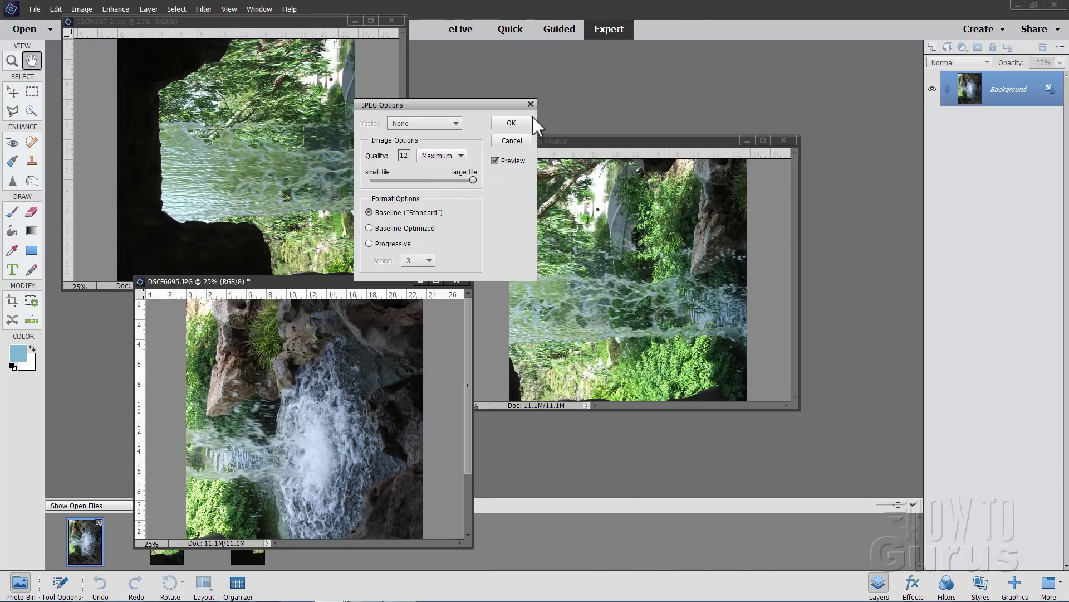
{"action": "left_click", "coordinate": [510, 123]}
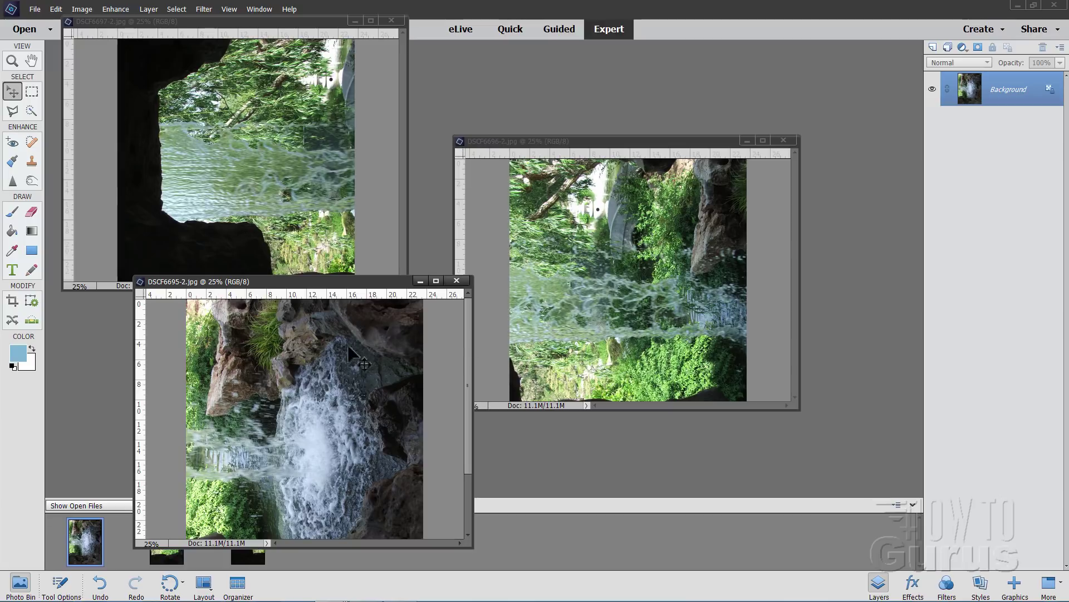
{"action": "mouse_move", "coordinate": [293, 22]}
{"action": "left_mouse_down"}
{"action": "mouse_move", "coordinate": [299, 42]}
{"action": "mouse_move", "coordinate": [297, 29]}
{"action": "left_mouse_up"}
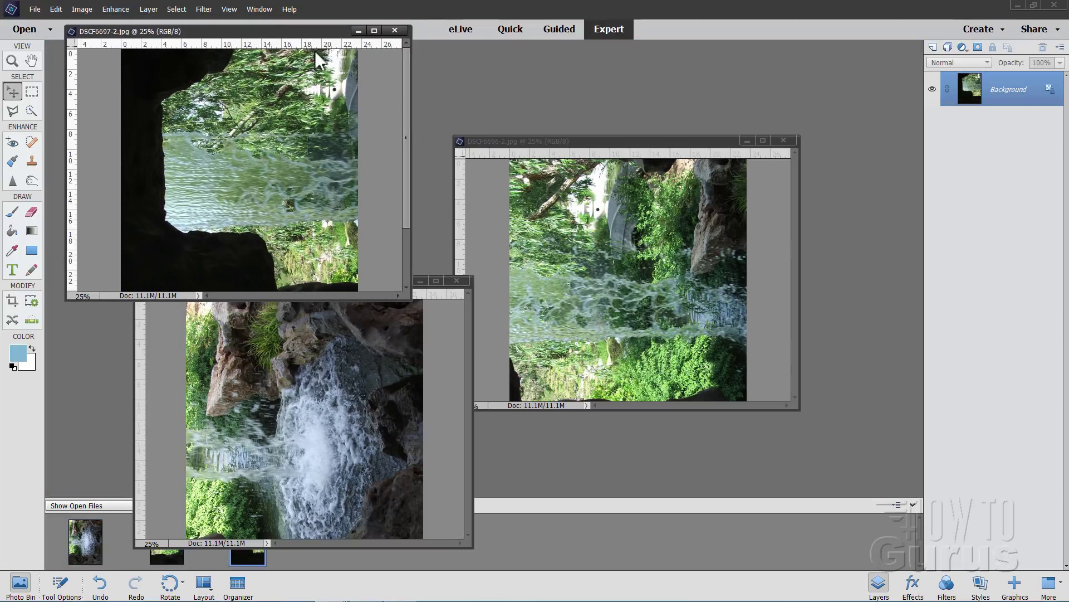
- In Guided Photomerge, select all three photo thumbnails and launch Photomerge Panorama
{"action": "left_click", "coordinate": [553, 31]}
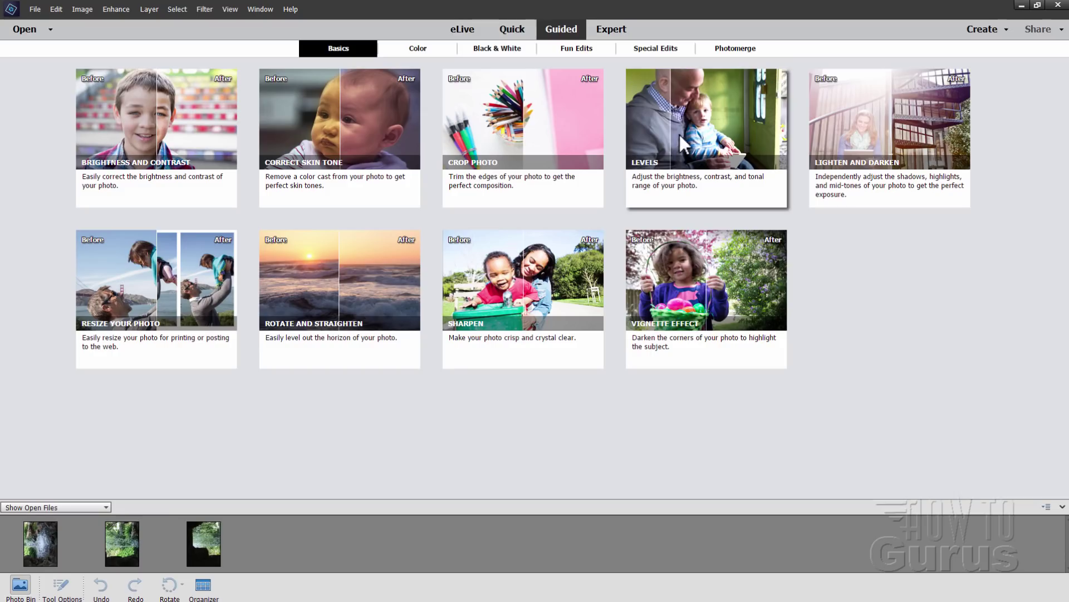
{"action": "left_click", "coordinate": [738, 50]}
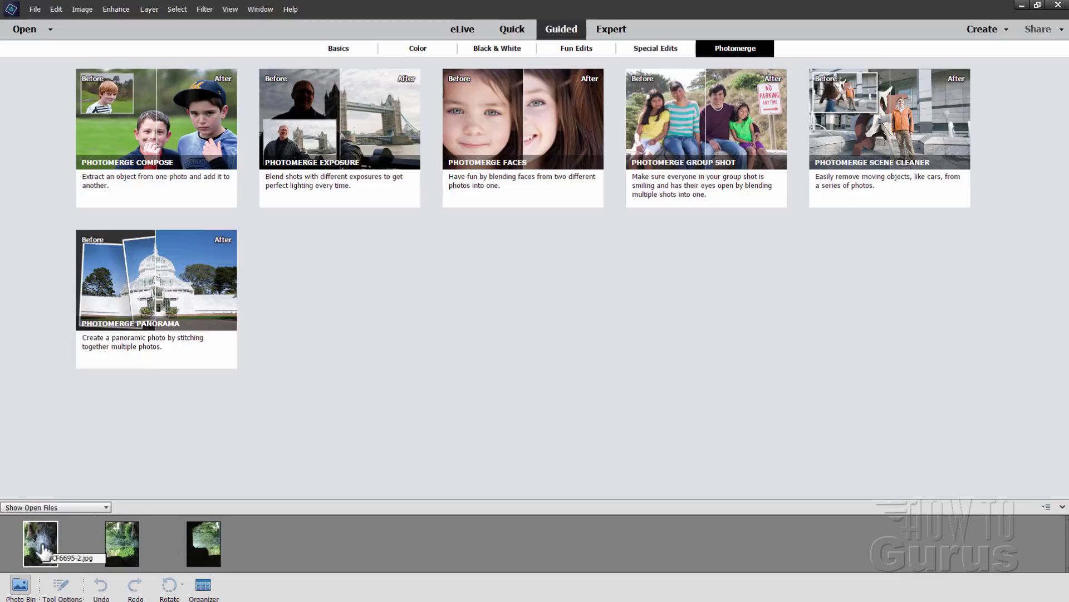
{"action": "left_click", "coordinate": [121, 549], "text": "ctrl"}
{"action": "left_click", "coordinate": [194, 555], "text": "ctrl"}
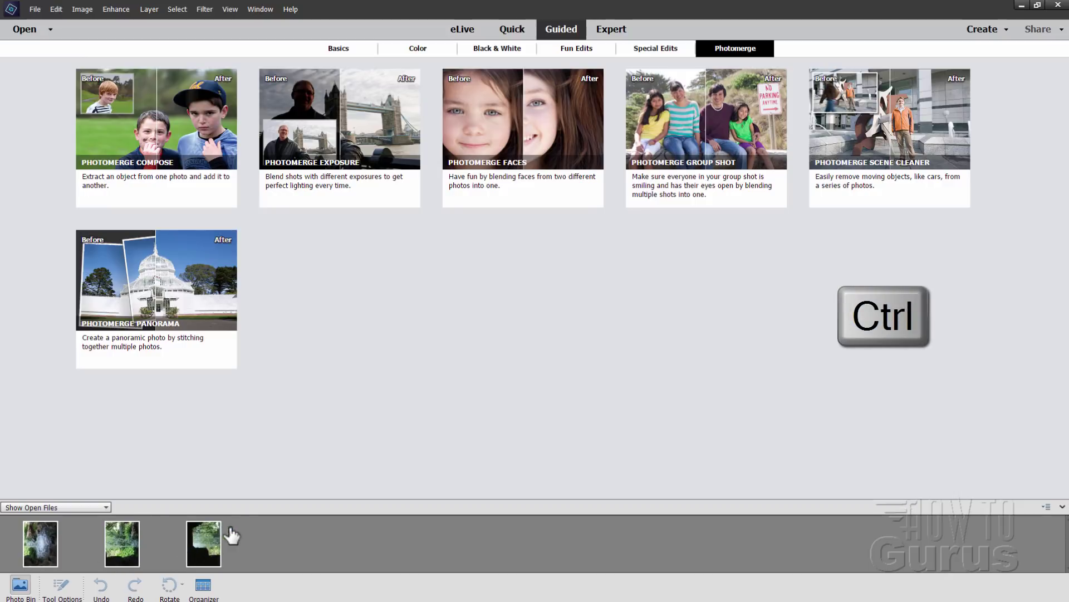
{"action": "left_click", "coordinate": [149, 286]}
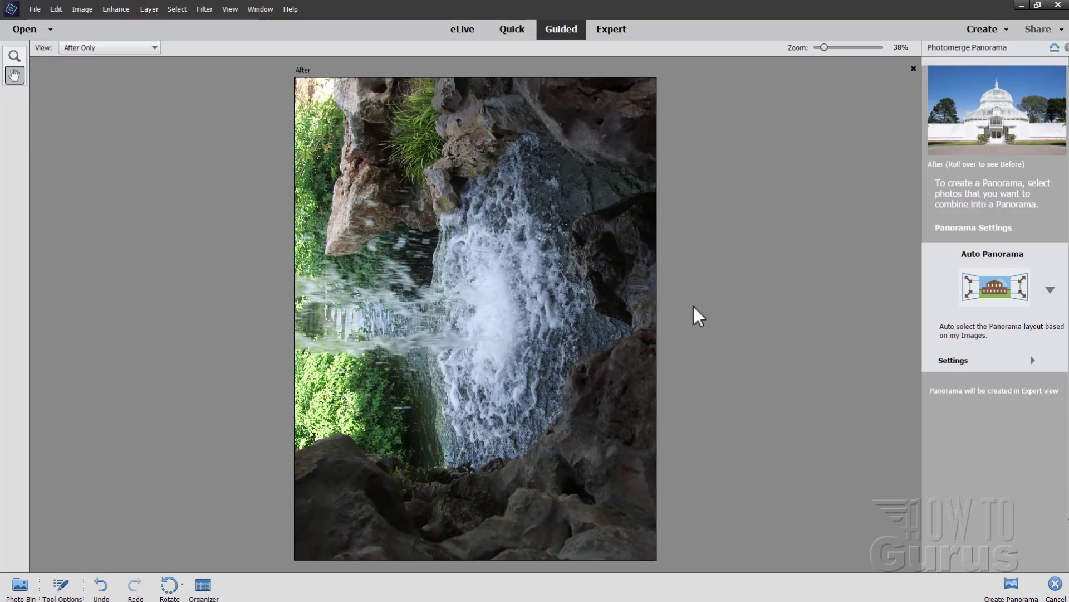
- Set the preview to Before & After - Vertical and leave the layout on Auto Panorama
{"action": "left_click", "coordinate": [154, 48]}
{"action": "left_click", "coordinate": [154, 48]}
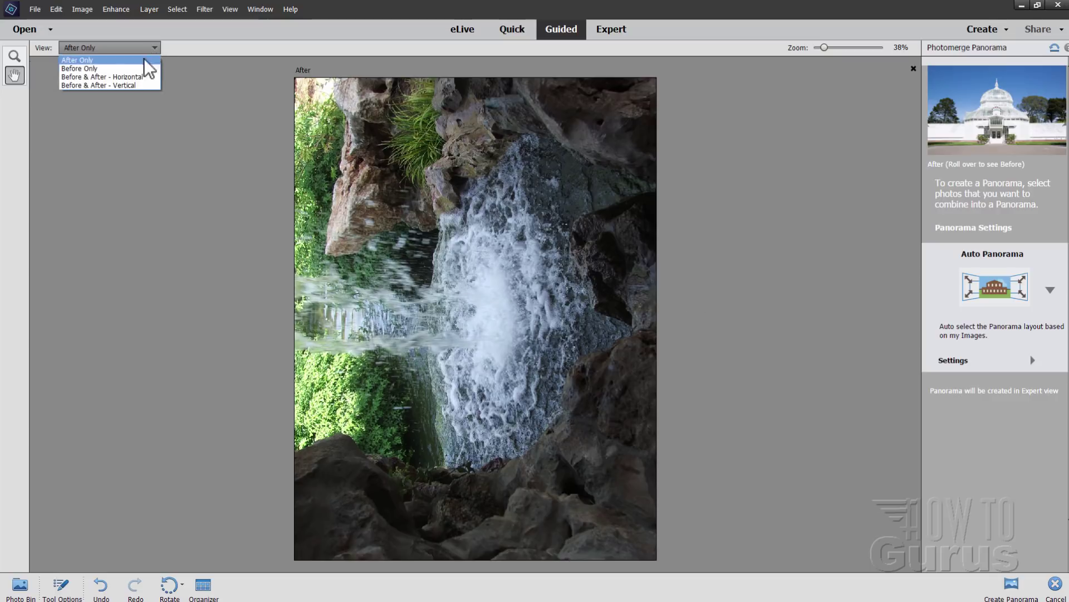
{"action": "left_click", "coordinate": [111, 85]}
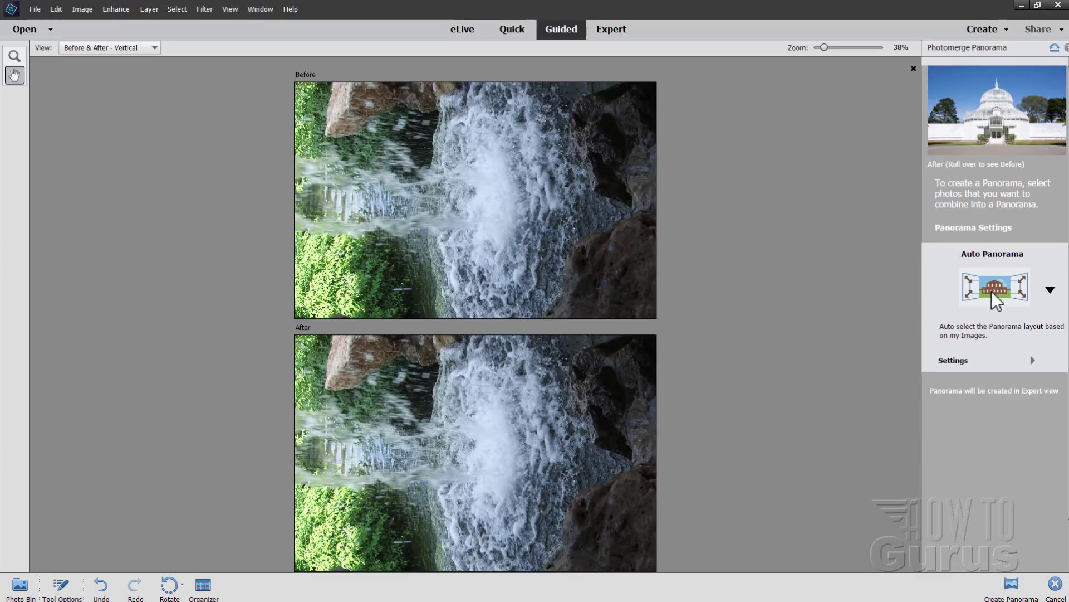
{"action": "left_click", "coordinate": [1051, 291]}
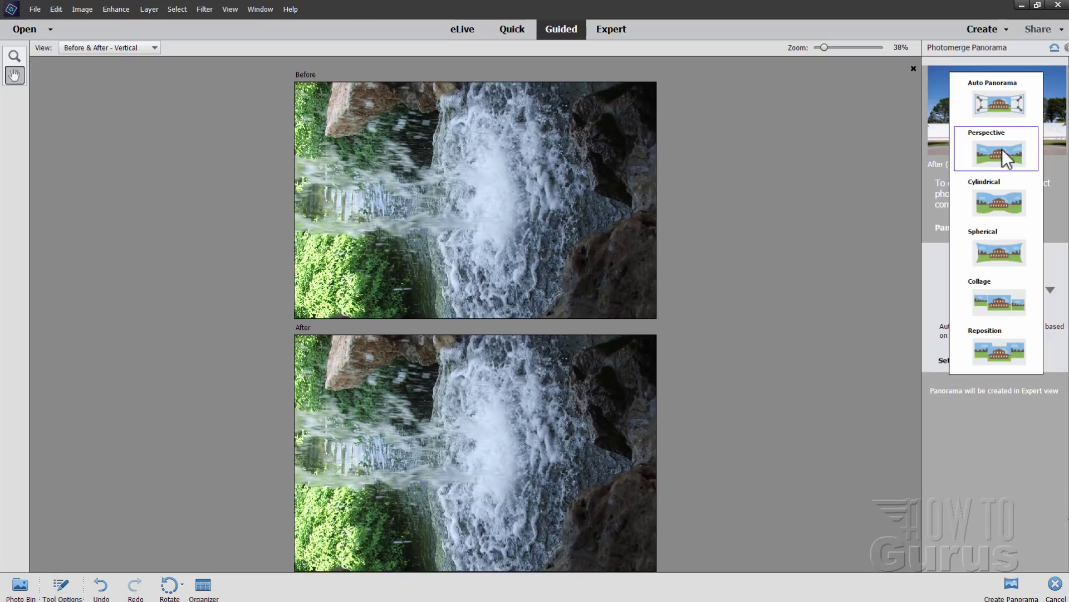
{"action": "left_click", "coordinate": [1010, 109]}
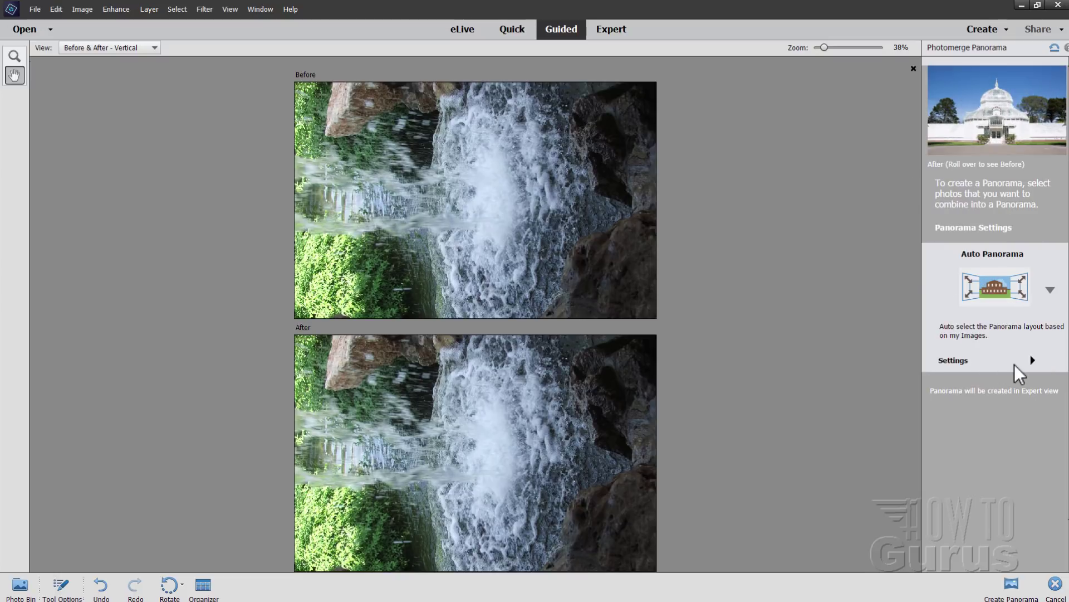
- Expand the Photomerge Panorama Settings to show the blend, vignette, distortion and fill checkboxes
{"action": "left_click", "coordinate": [1015, 363]}
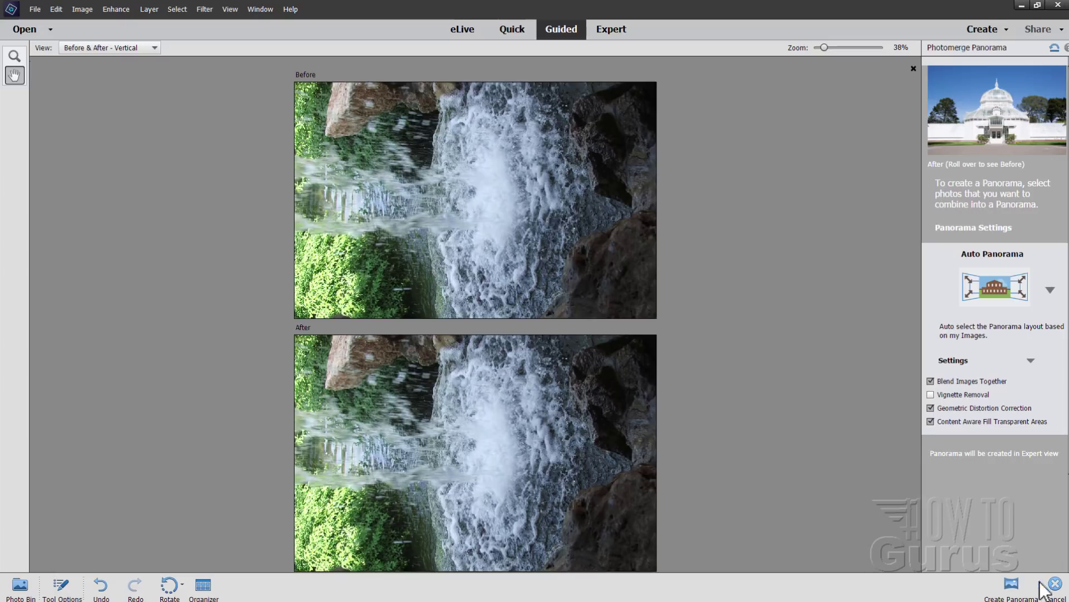
- Run Create Panorama to stitch the three rotated waterfall photos together
{"action": "left_click", "coordinate": [1012, 585]}
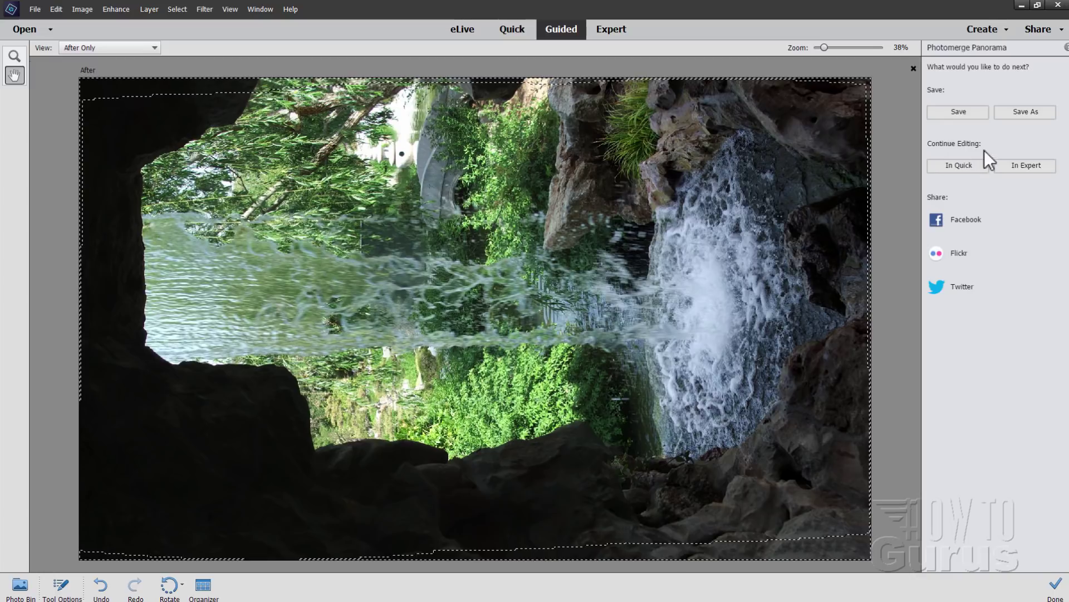
- Bring the panorama into Expert mode, rotate it 90° upright, and reshape its window taller and narrower
{"action": "left_click", "coordinate": [1030, 167]}
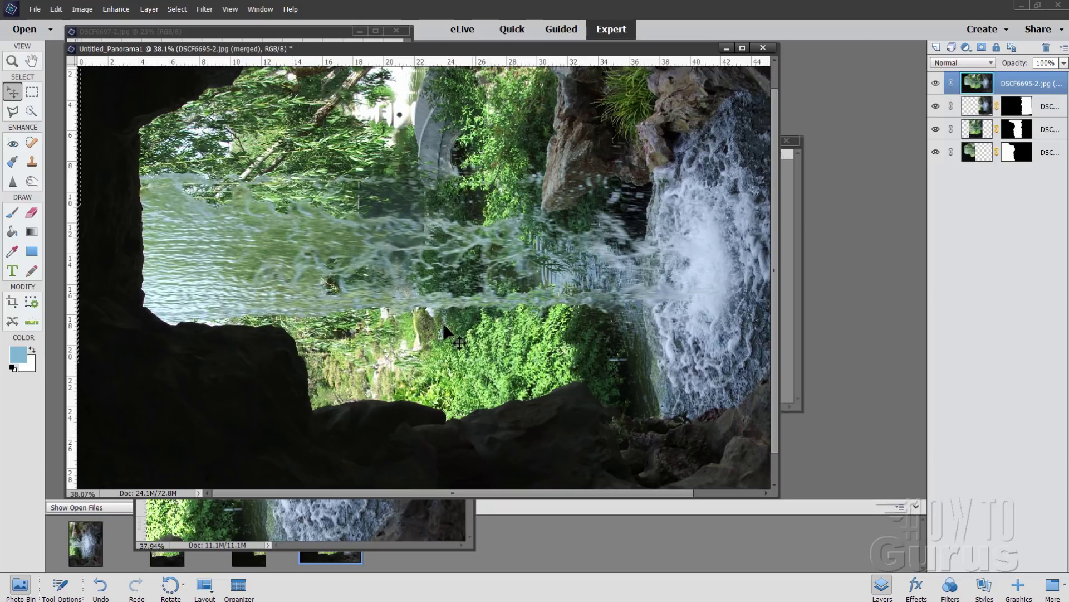
{"action": "left_click", "coordinate": [183, 585]}
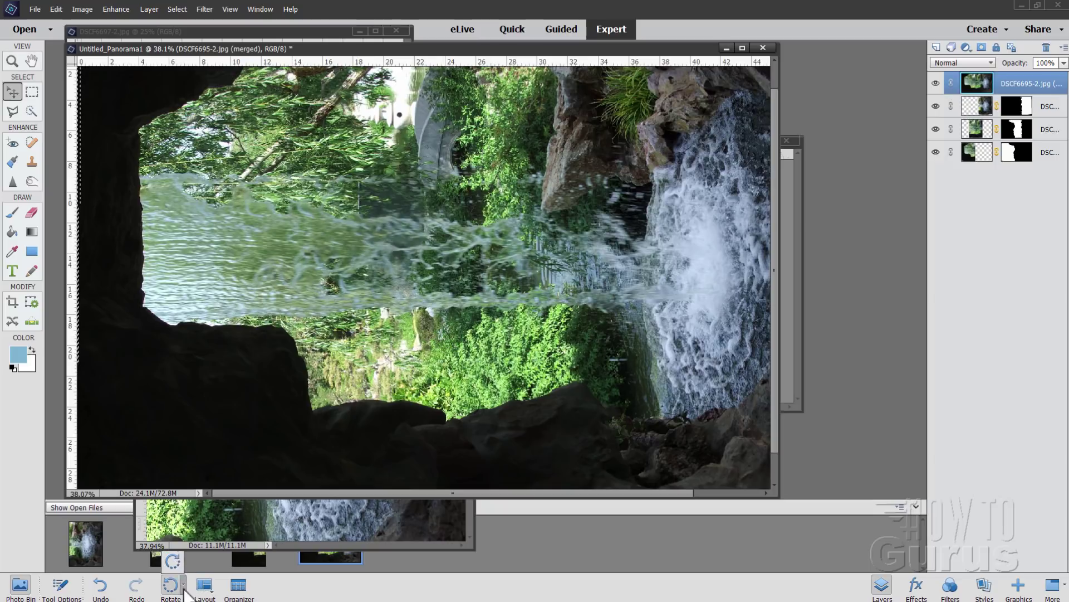
{"action": "left_click", "coordinate": [174, 562]}
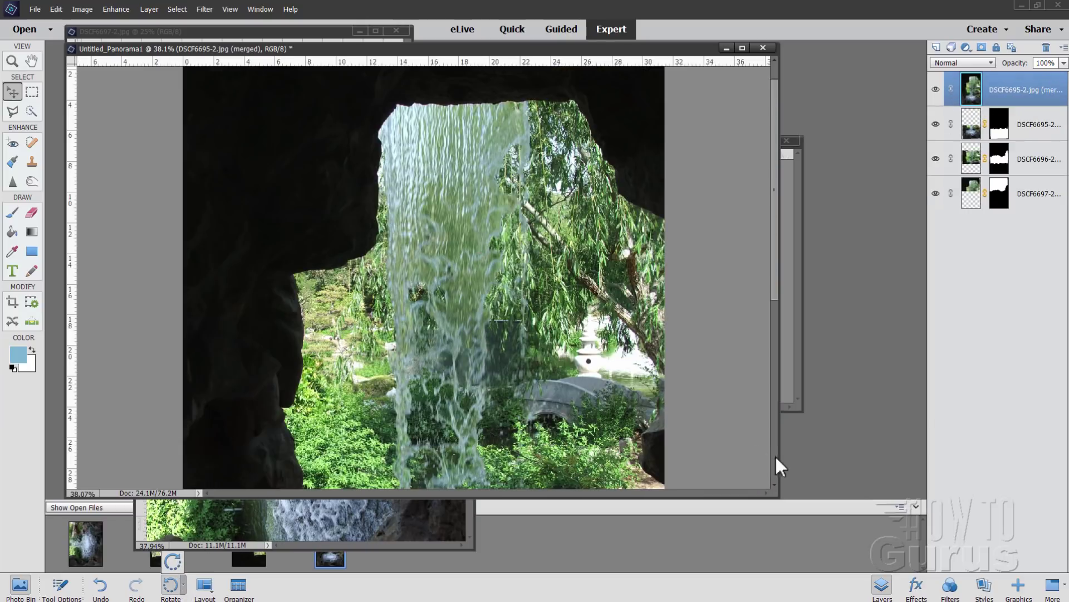
{"action": "left_click_drag", "start_coordinate": [703, 506], "coordinate": [582, 588]}
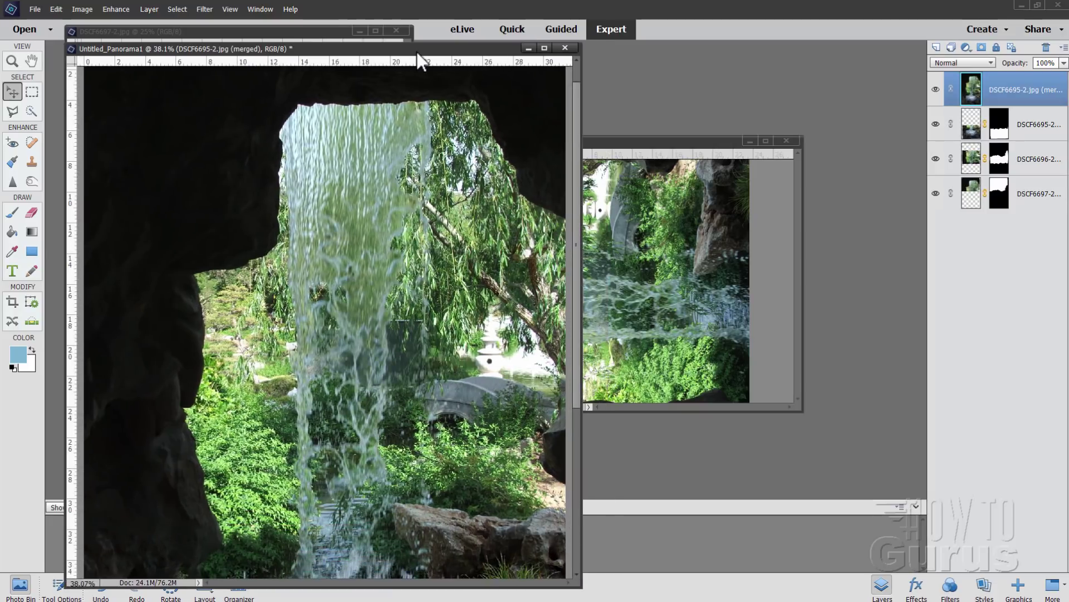
{"action": "left_click_drag", "start_coordinate": [420, 51], "coordinate": [640, 32]}
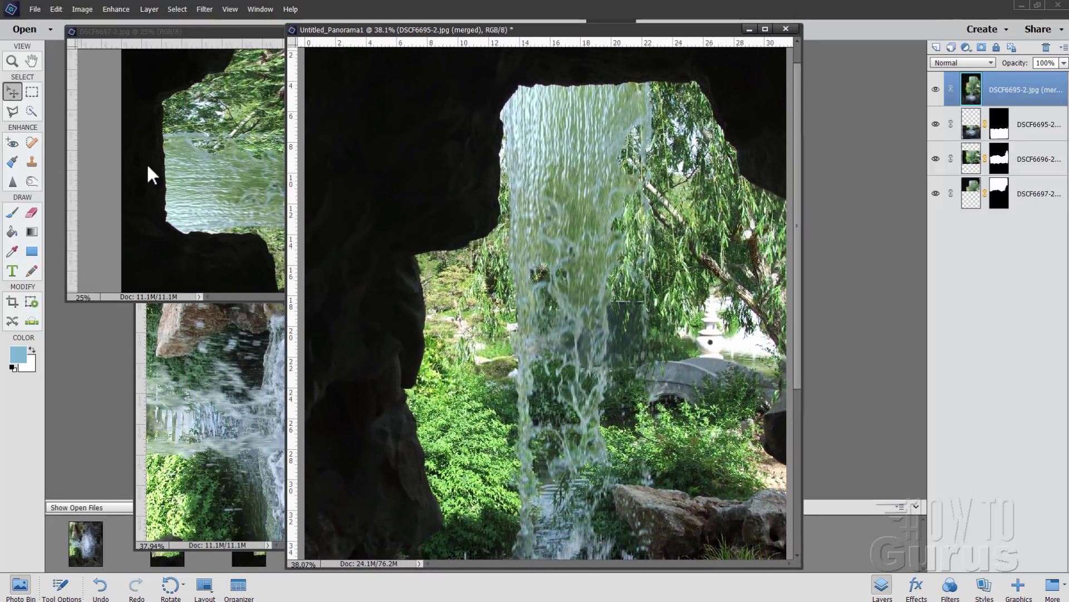
- Close the DSCF6697-2 and DSCF6695-2 source photo windows and dock the panorama as a tab
{"action": "left_click", "coordinate": [12, 60]}
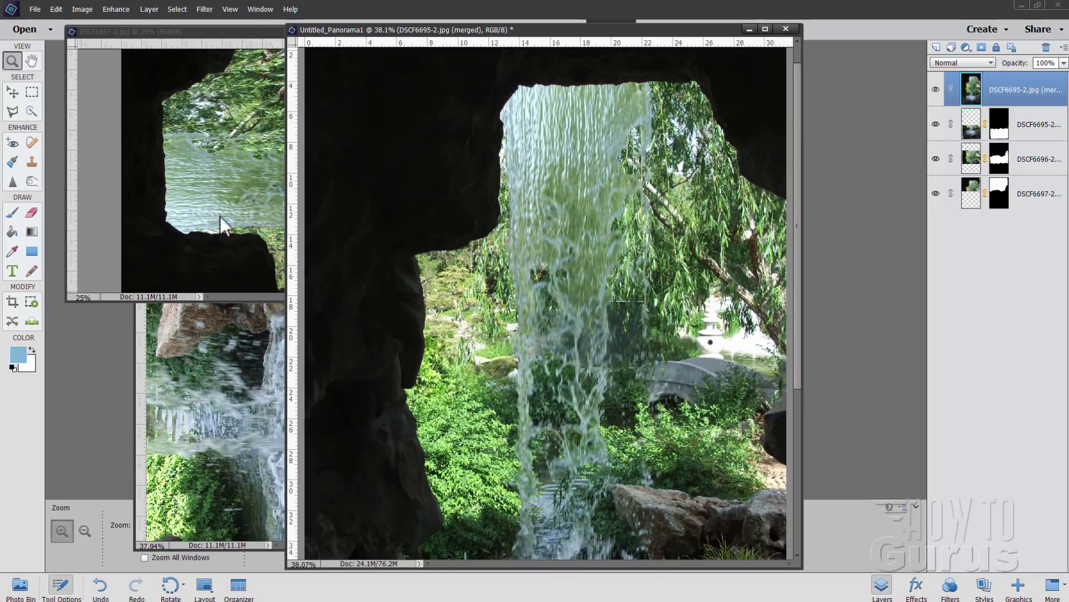
{"action": "left_click", "coordinate": [109, 172]}
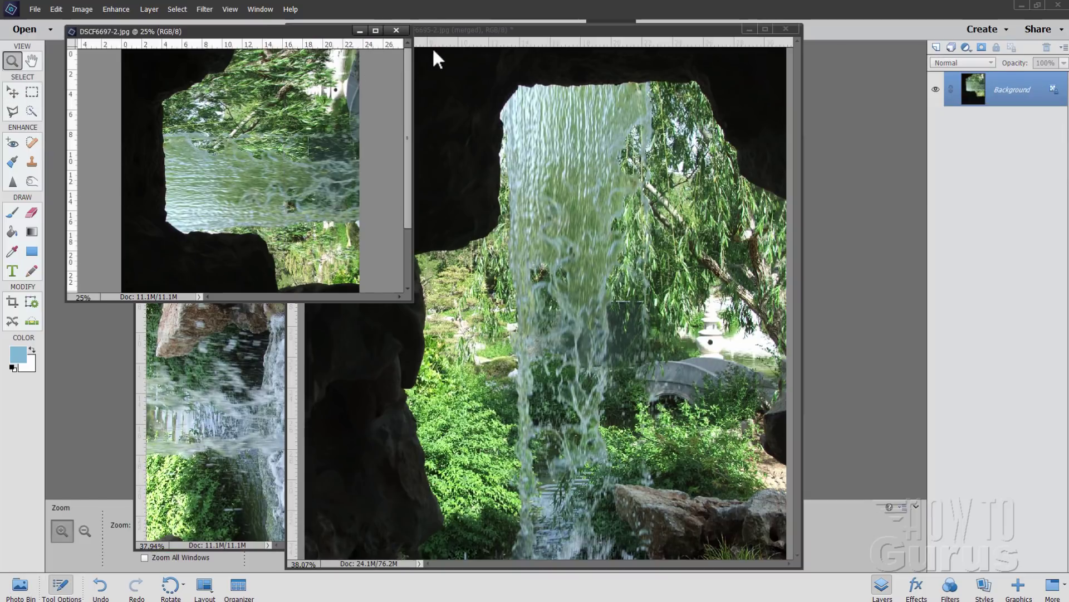
{"action": "left_click", "coordinate": [396, 31]}
{"action": "left_click", "coordinate": [238, 307]}
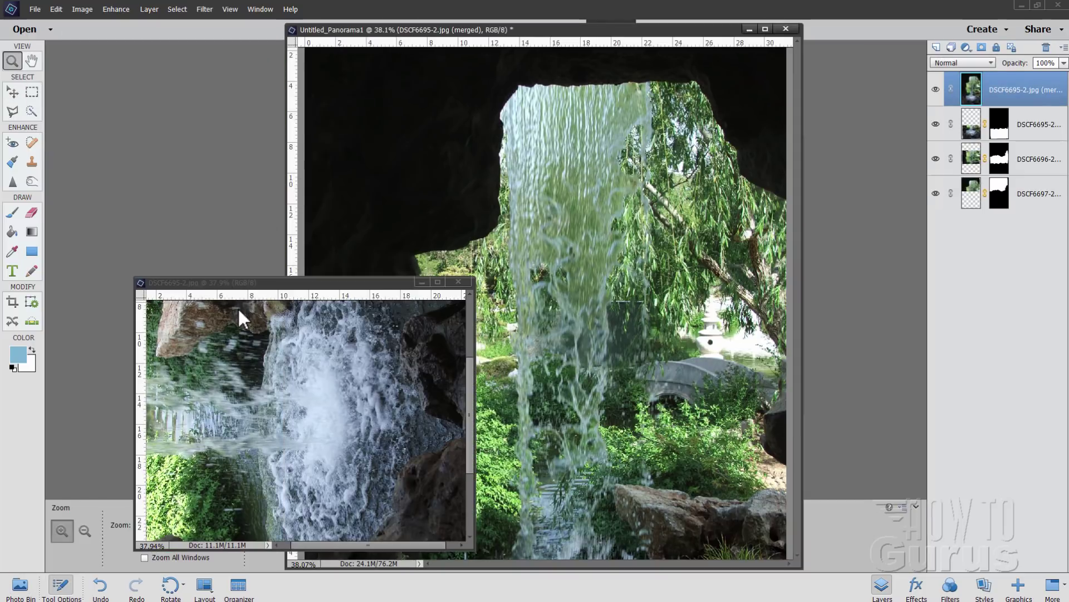
{"action": "left_click", "coordinate": [458, 282]}
{"action": "left_click_drag", "start_coordinate": [525, 39], "coordinate": [333, 45]}
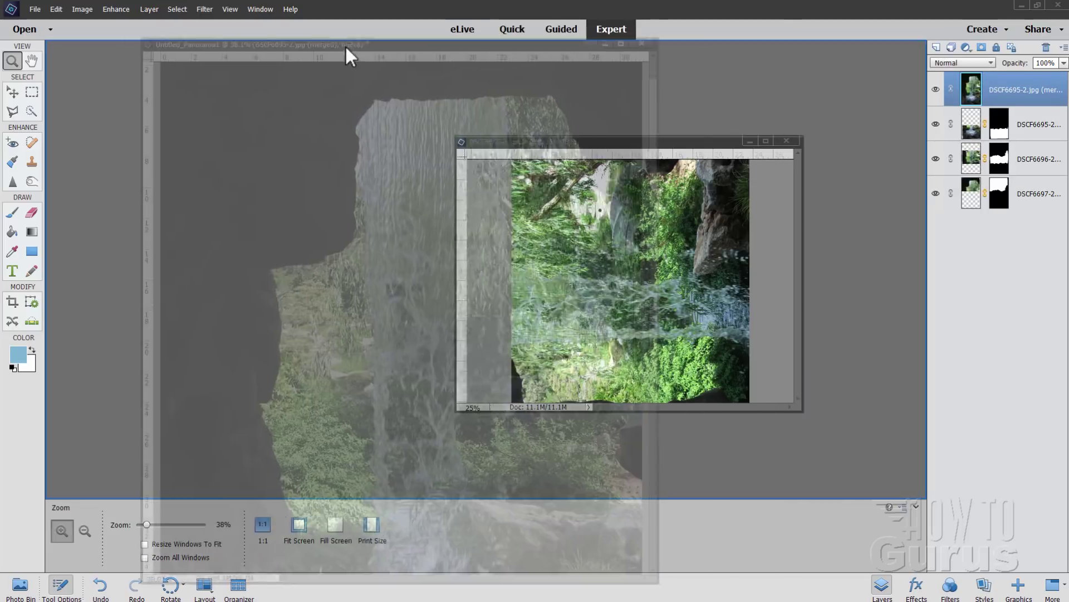
- Close the last source photo, float the panorama, and enlarge its window and zoom out to fit
{"action": "left_click", "coordinate": [793, 139]}
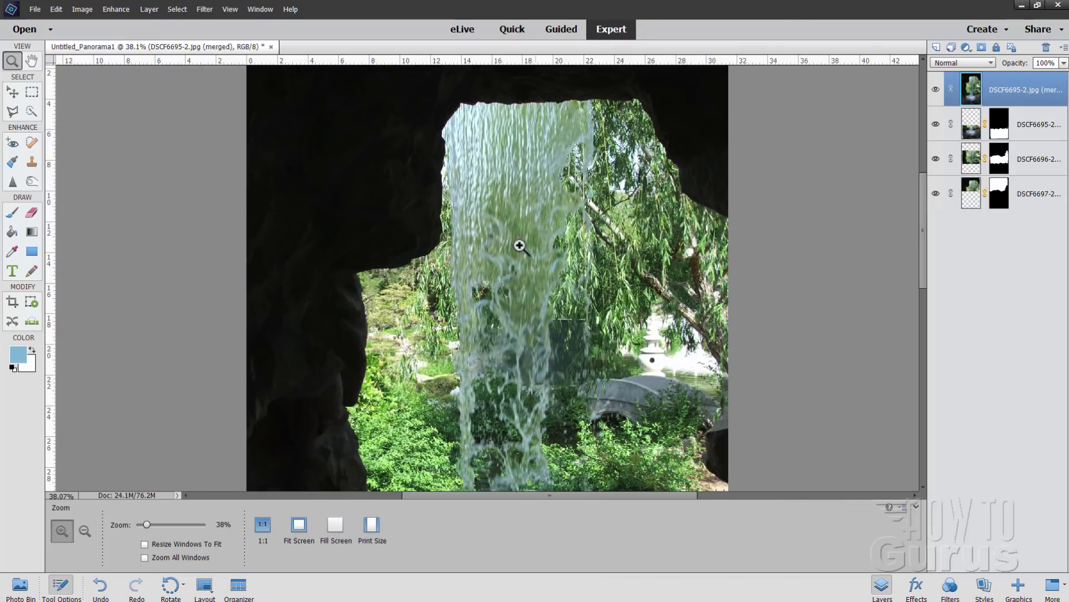
{"action": "left_click_drag", "start_coordinate": [146, 526], "coordinate": [142, 523]}
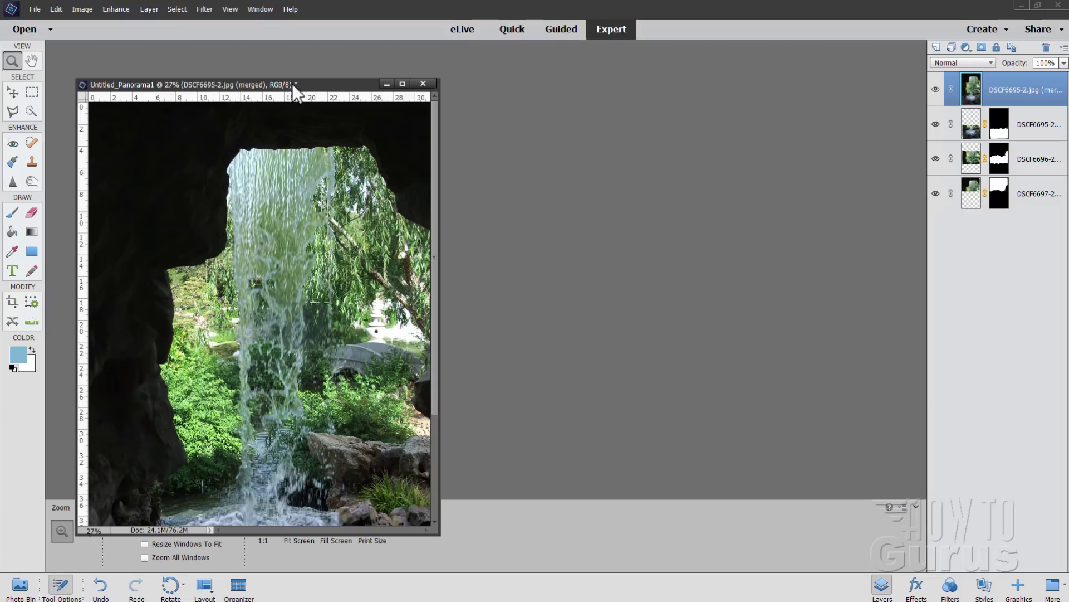
{"action": "left_click_drag", "start_coordinate": [326, 99], "coordinate": [421, 50]}
{"action": "left_click_drag", "start_coordinate": [328, 86], "coordinate": [441, 19]}
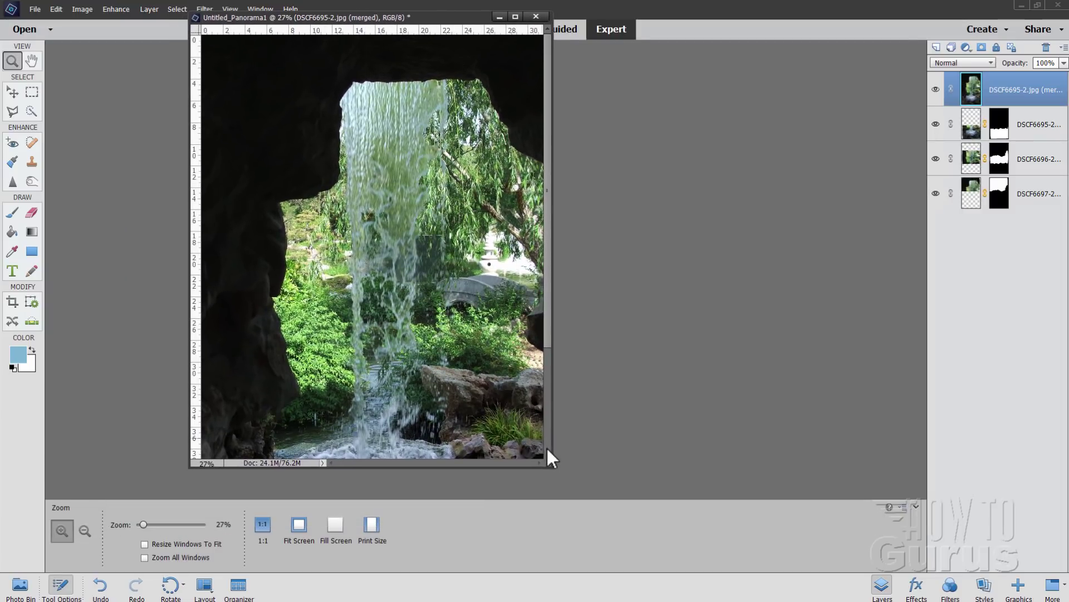
{"action": "left_click_drag", "start_coordinate": [555, 470], "coordinate": [567, 599]}
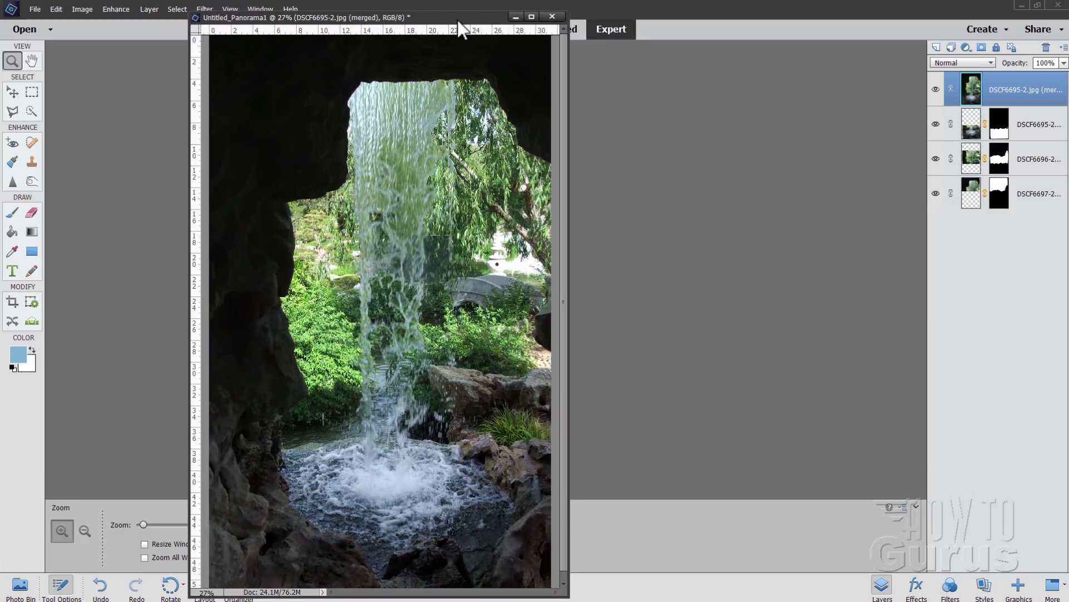
{"action": "left_click_drag", "start_coordinate": [484, 20], "coordinate": [561, 9]}
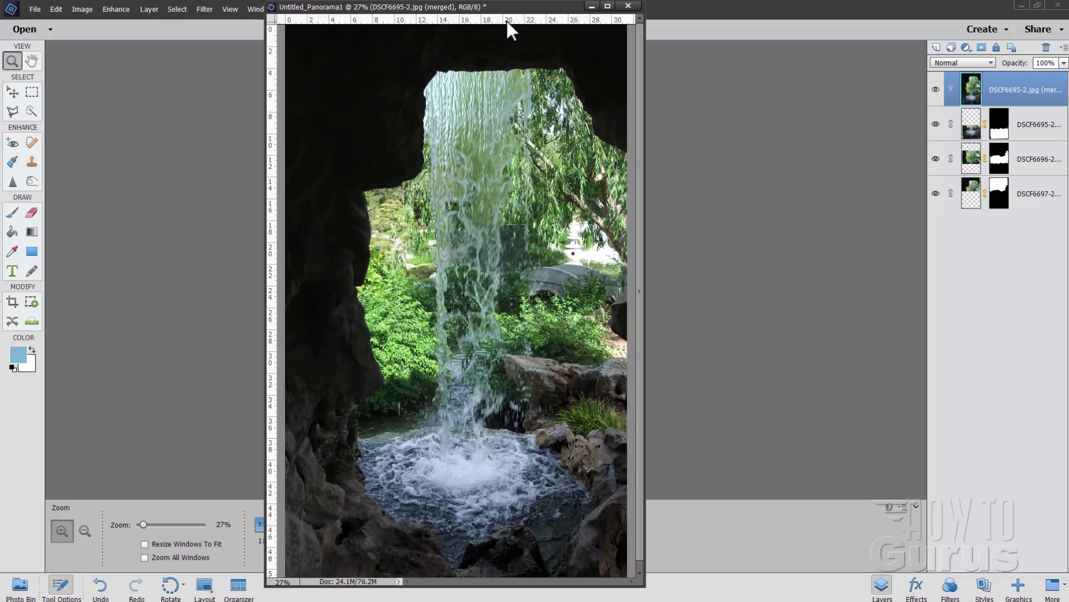
{"action": "left_click_drag", "start_coordinate": [145, 526], "coordinate": [143, 526]}
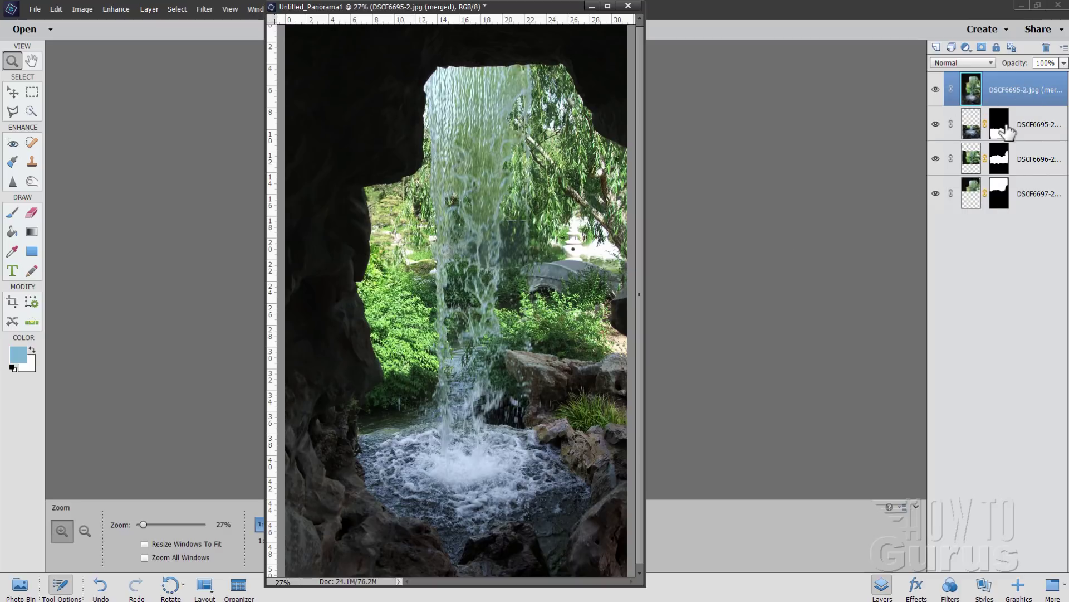
- Hide the top merged layer to reveal the transparent edge gaps
{"action": "left_click", "coordinate": [937, 90]}
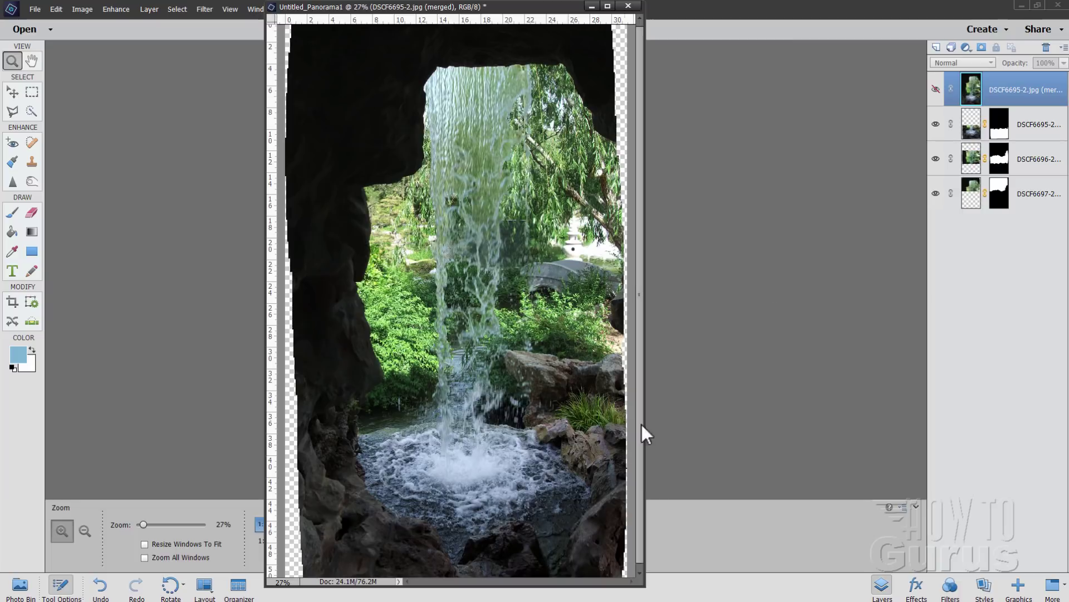
- Make the top merged layer visible again to cover the edge gaps
{"action": "left_click", "coordinate": [935, 90]}
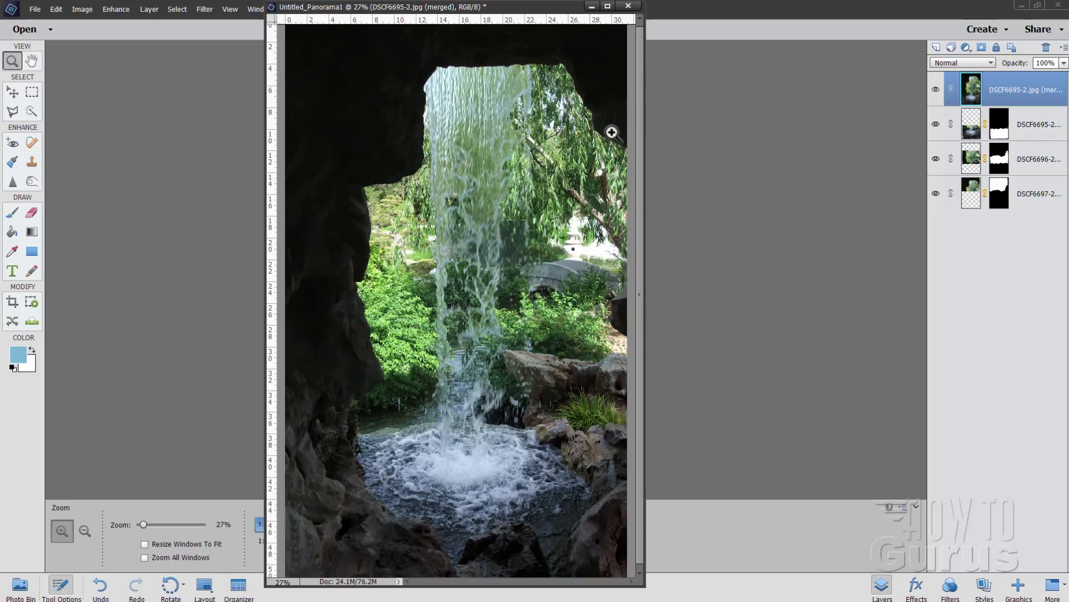